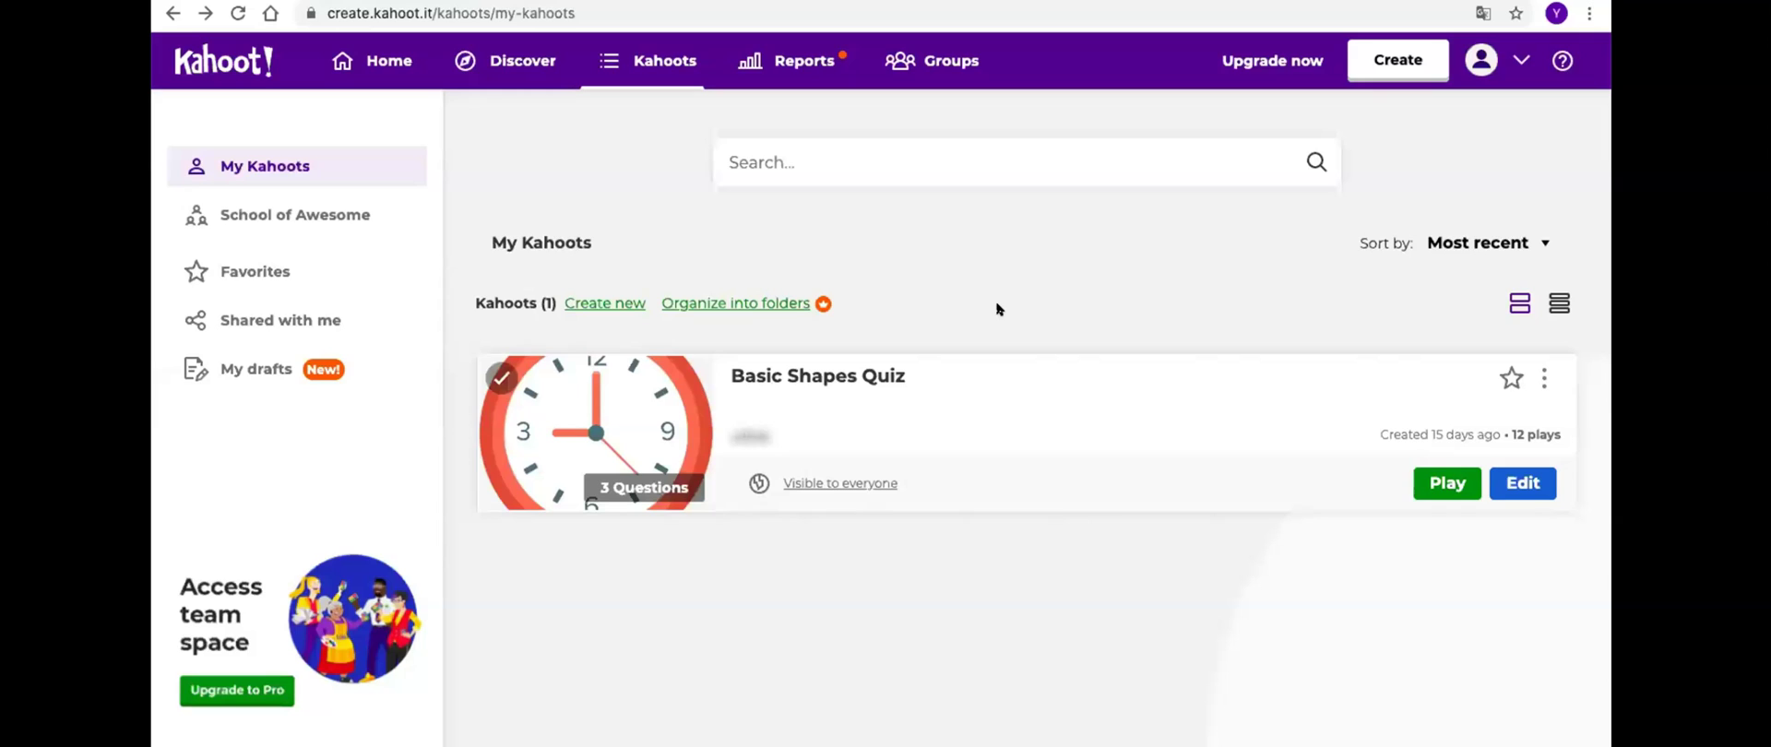
Open the Basic Shapes Quiz and expand its first two questions to review their answer options
{"action": "left_click", "coordinate": [862, 379]}
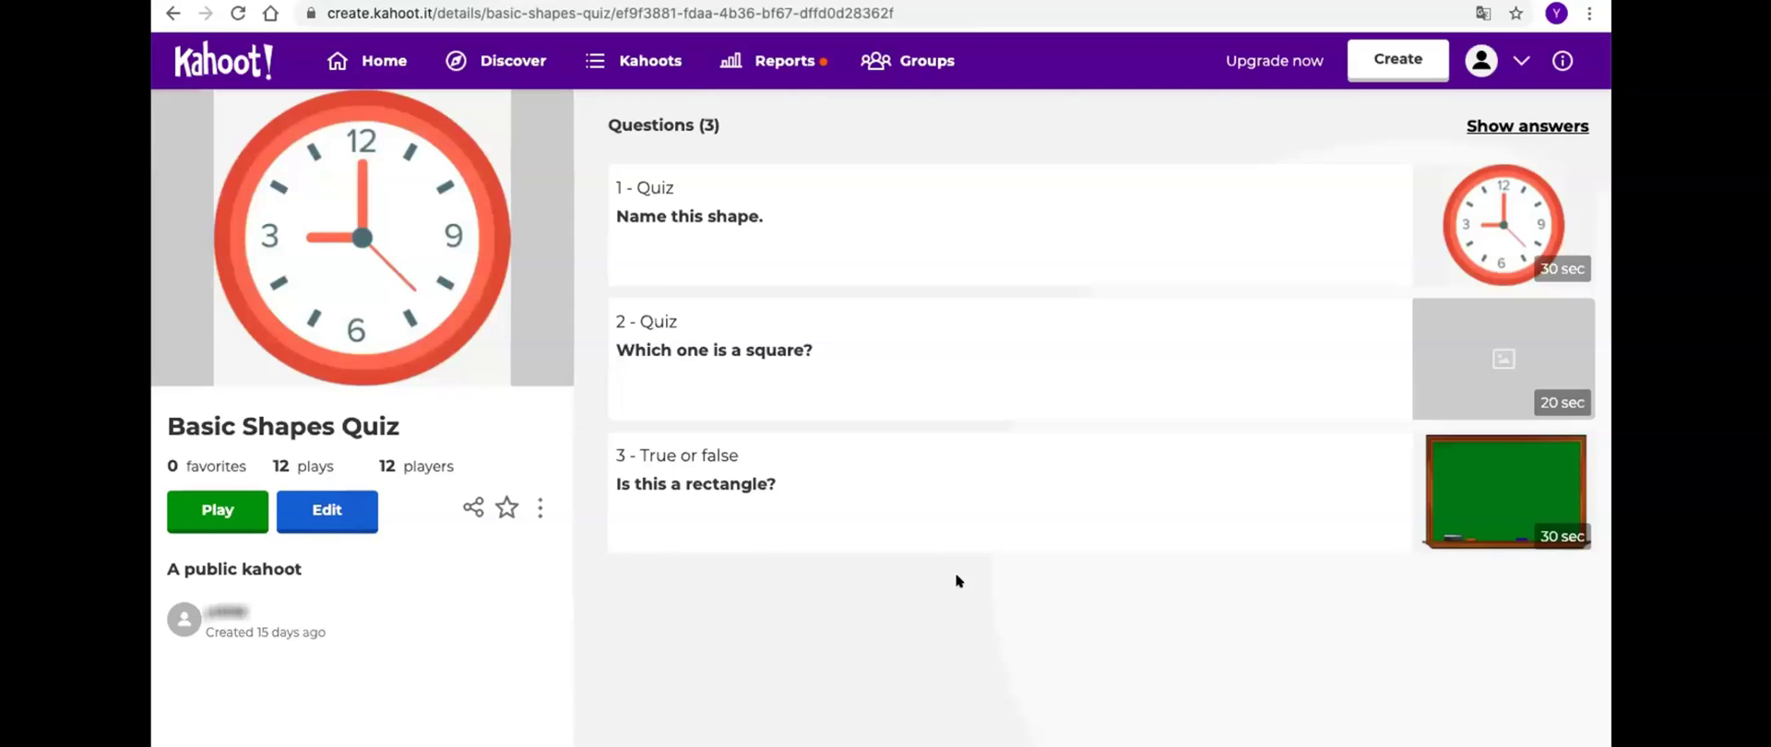
{"action": "left_click", "coordinate": [979, 233]}
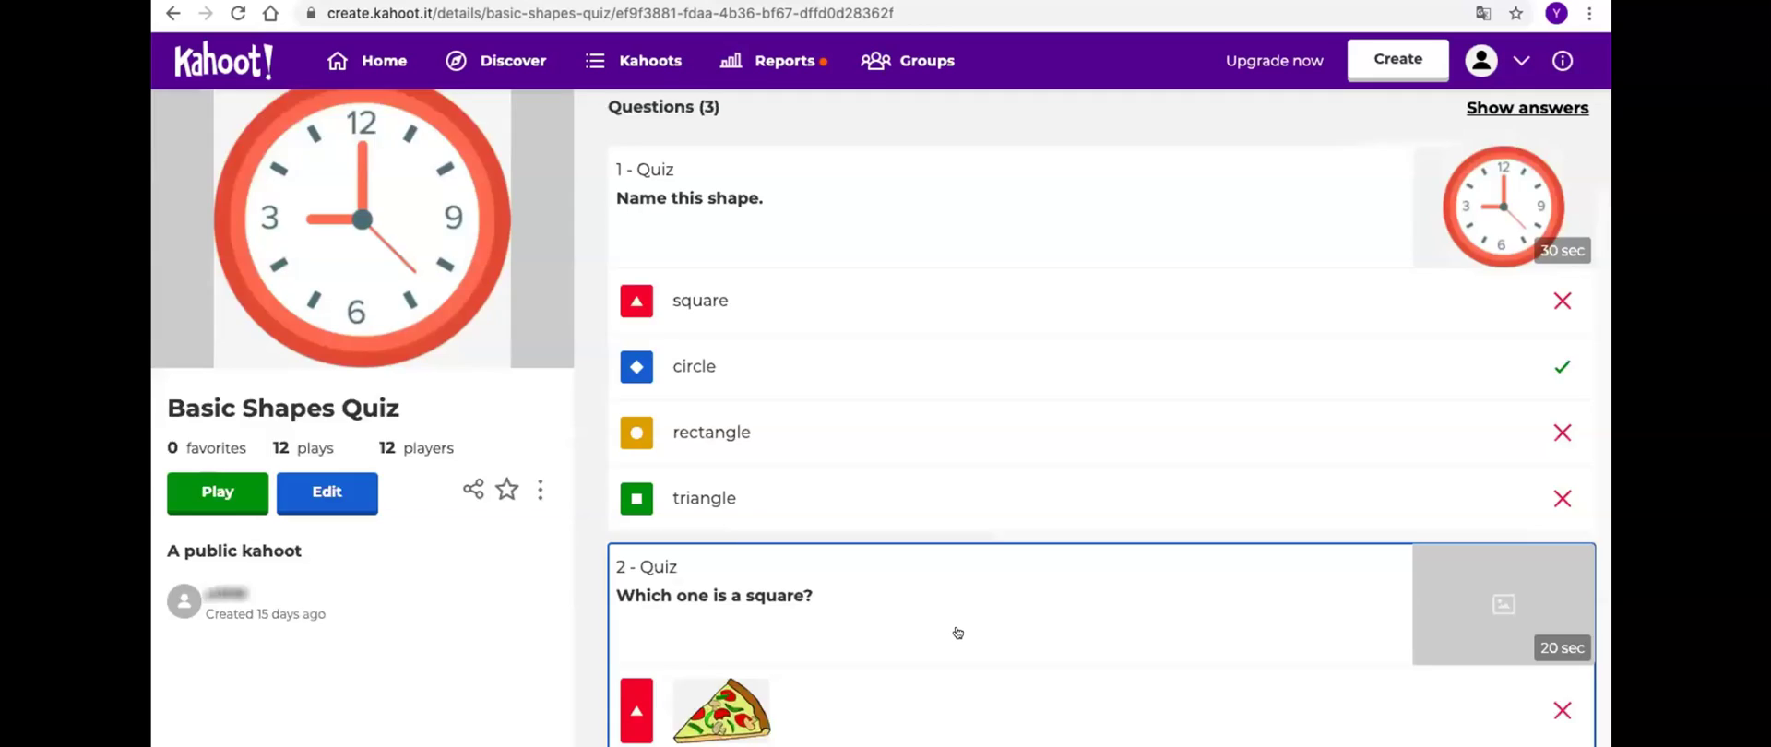
{"action": "scroll", "coordinate": [957, 633], "scroll_direction": "down", "scroll_amount": 3}
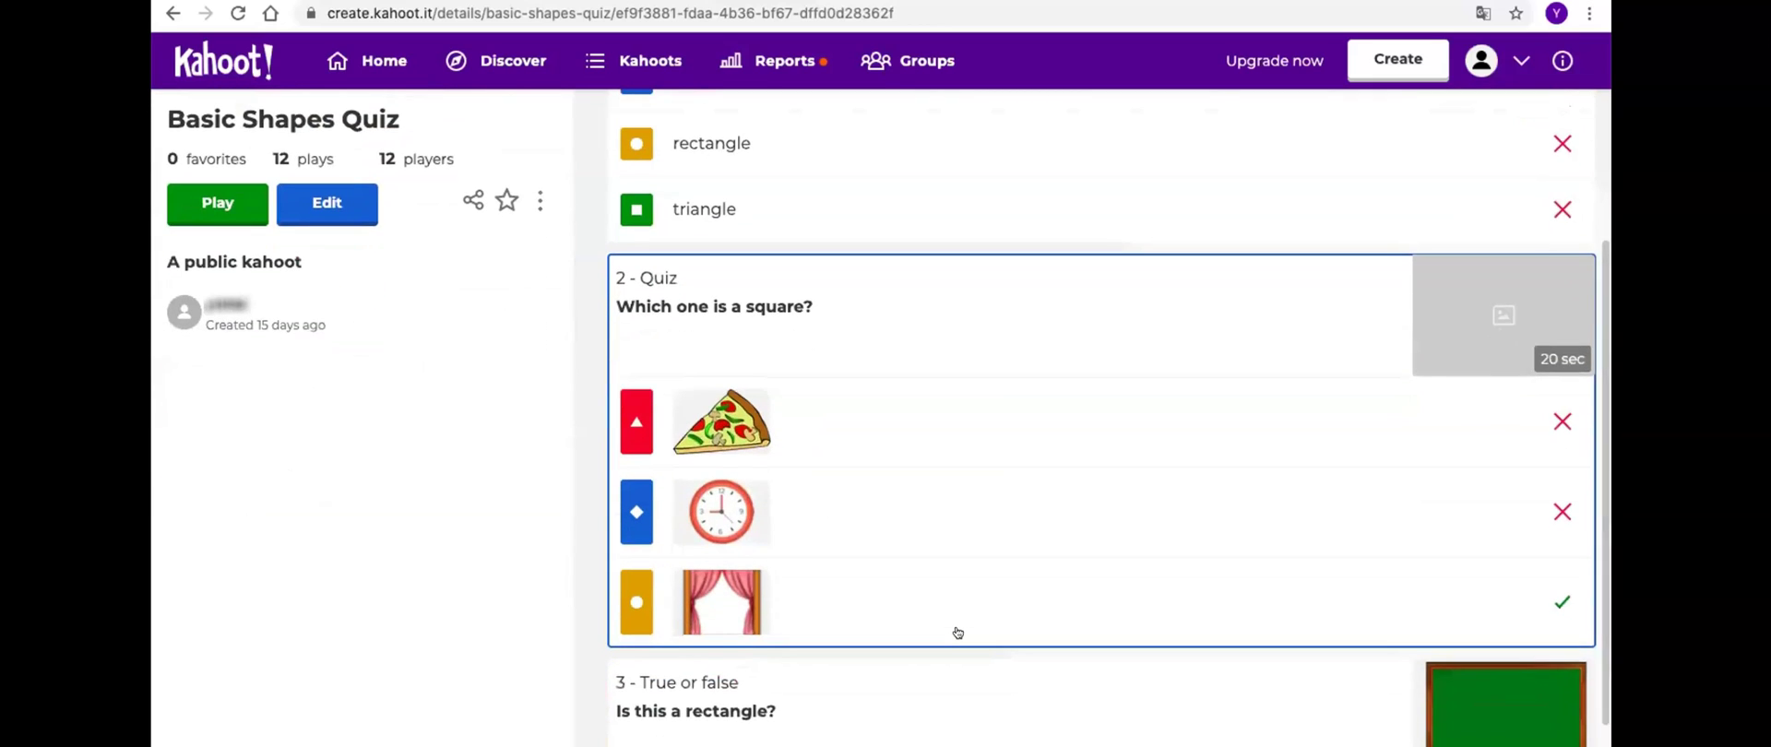
{"action": "scroll", "coordinate": [958, 633], "scroll_direction": "up", "scroll_amount": 4}
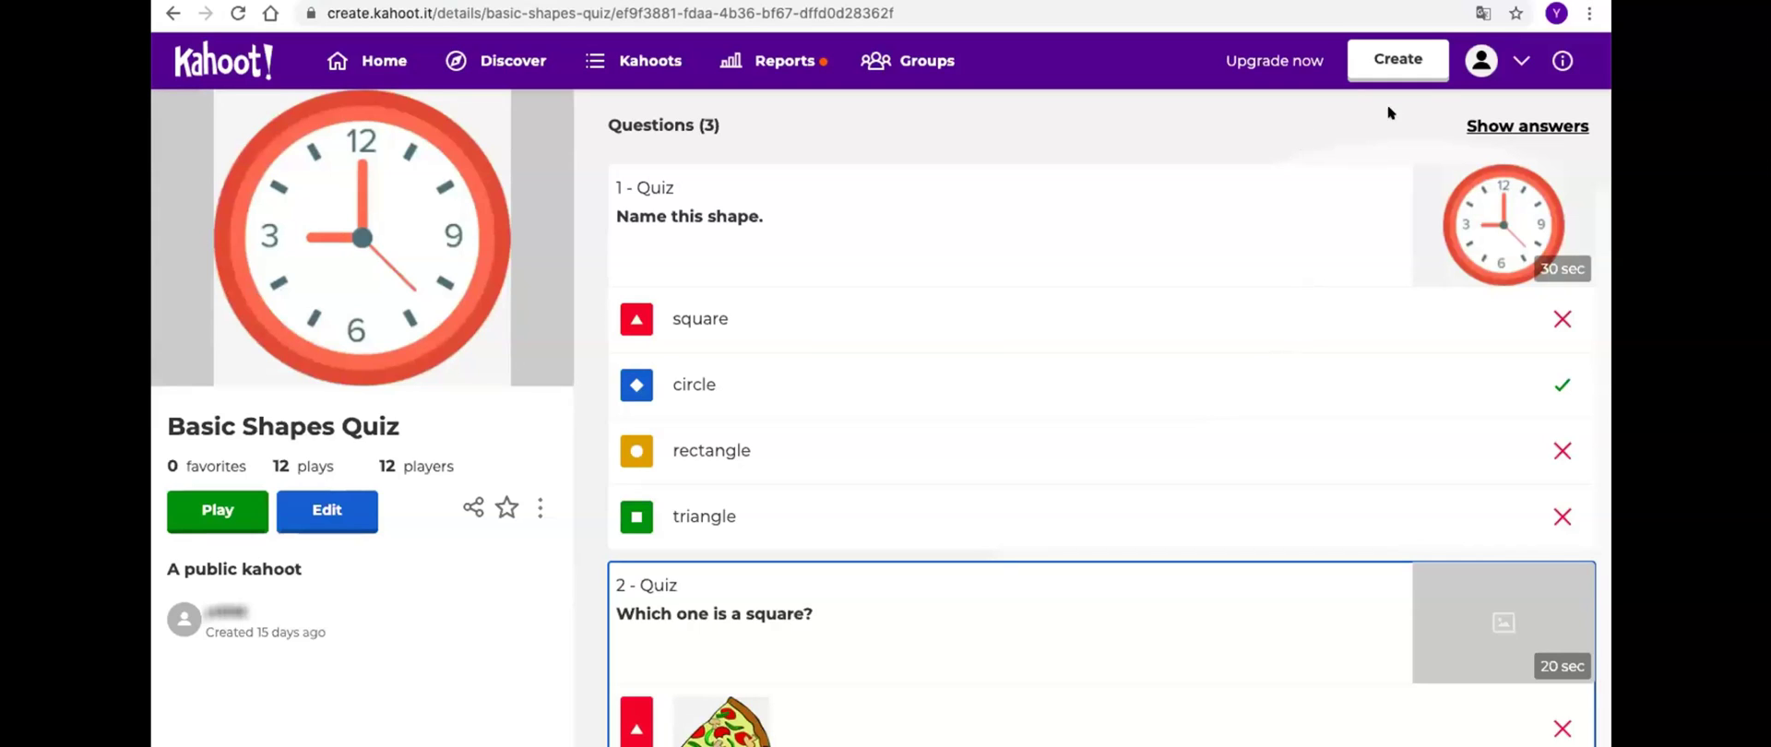
Toggle the answers of all questions at once and review the complete set of answers
{"action": "left_click", "coordinate": [1518, 126]}
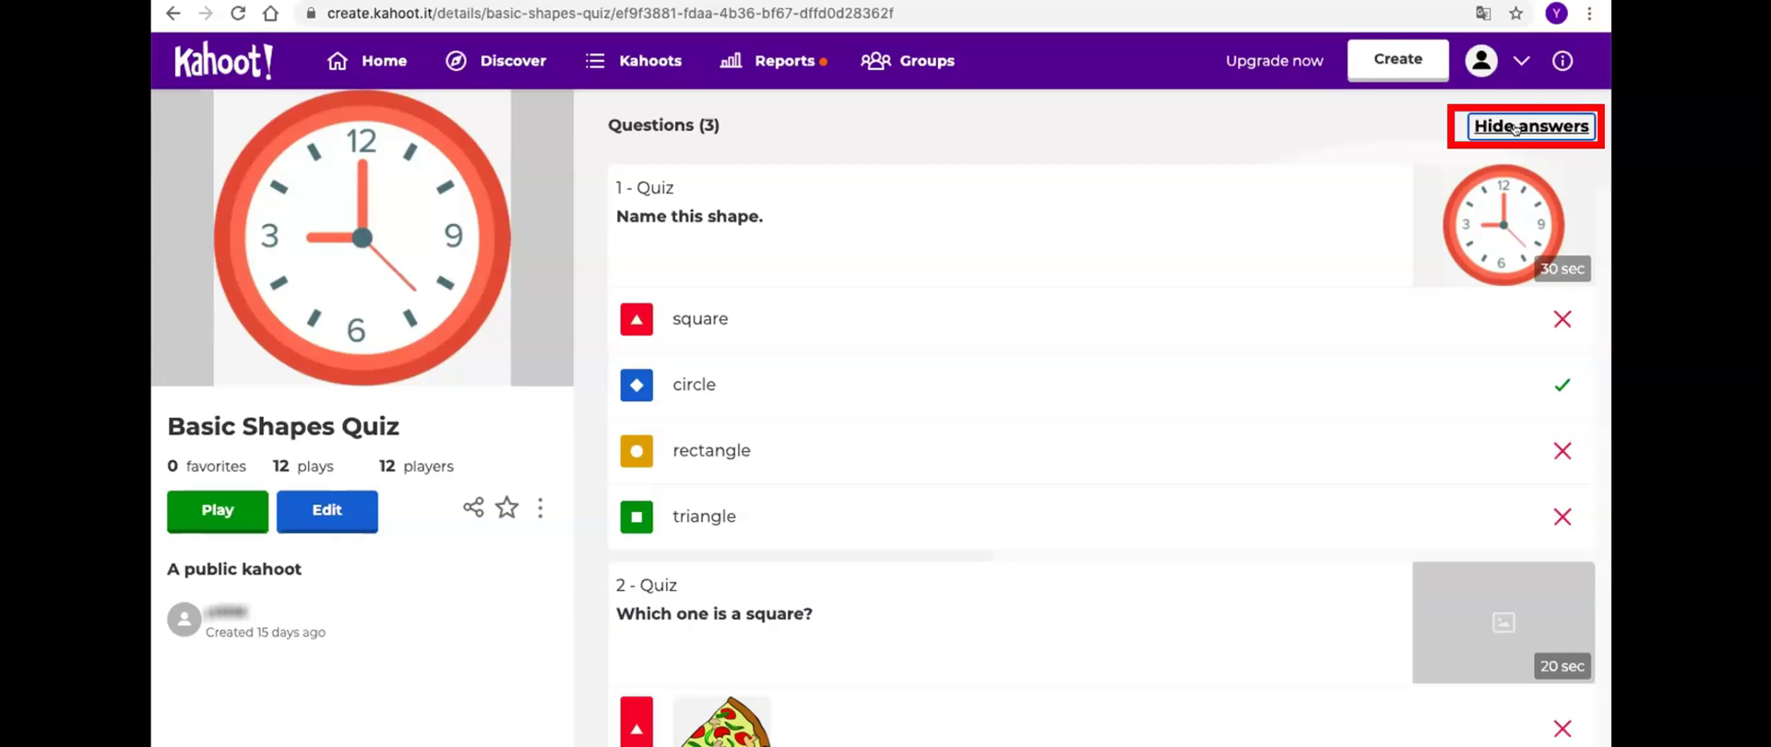
{"action": "left_click", "coordinate": [1516, 128]}
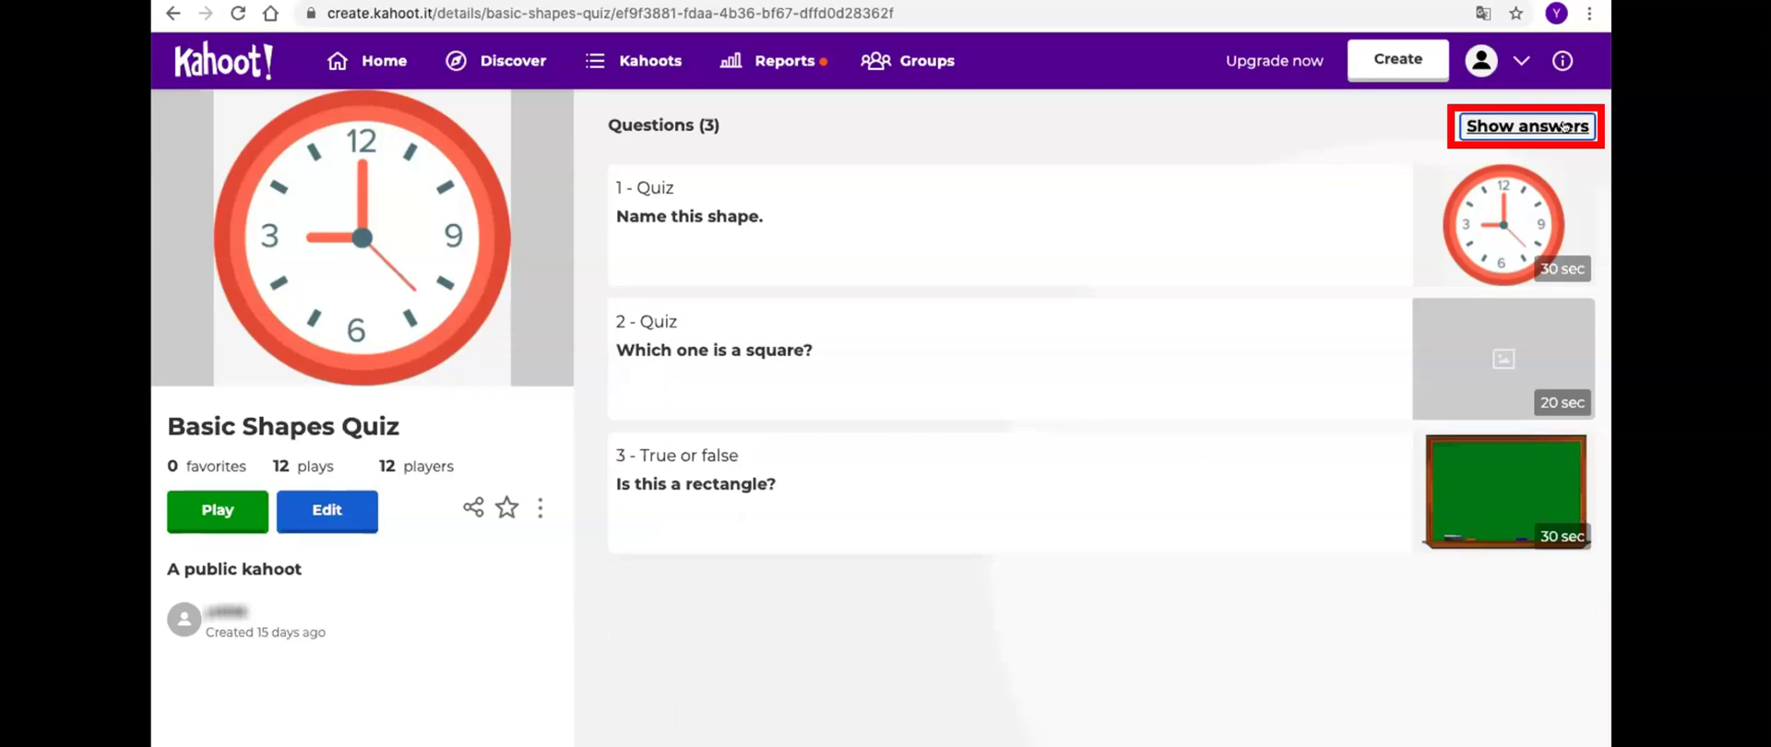
{"action": "left_click", "coordinate": [1530, 127]}
{"action": "scroll", "coordinate": [880, 407], "scroll_direction": "down", "scroll_amount": 5}
{"action": "scroll", "coordinate": [870, 407], "scroll_direction": "up", "scroll_amount": 6}
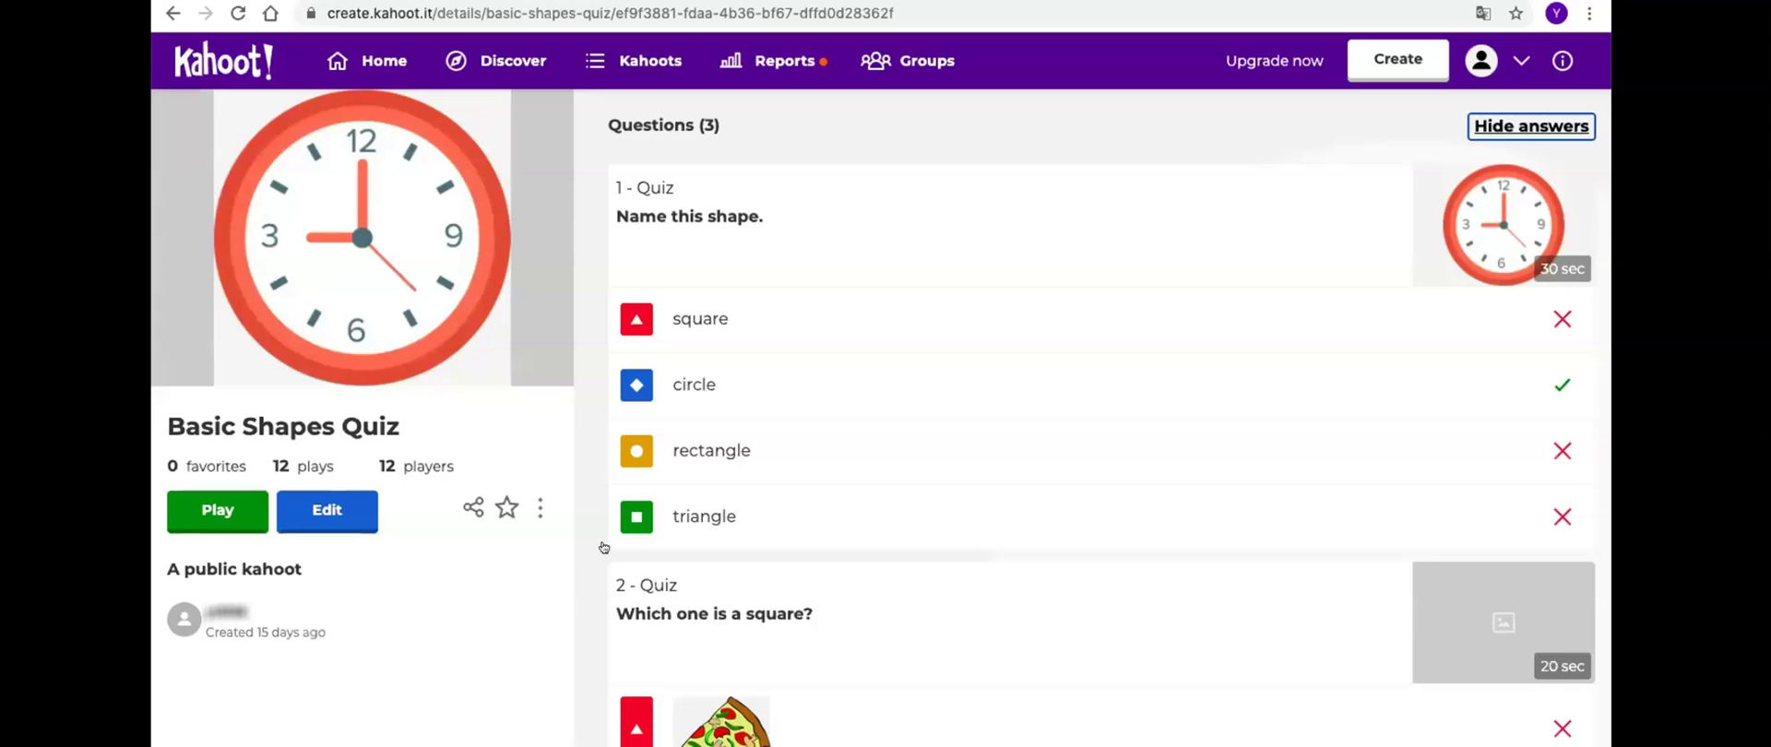
Open the preview of the Basic Shapes Quiz and look through its game options
{"action": "left_click", "coordinate": [539, 504]}
{"action": "left_click", "coordinate": [427, 692]}
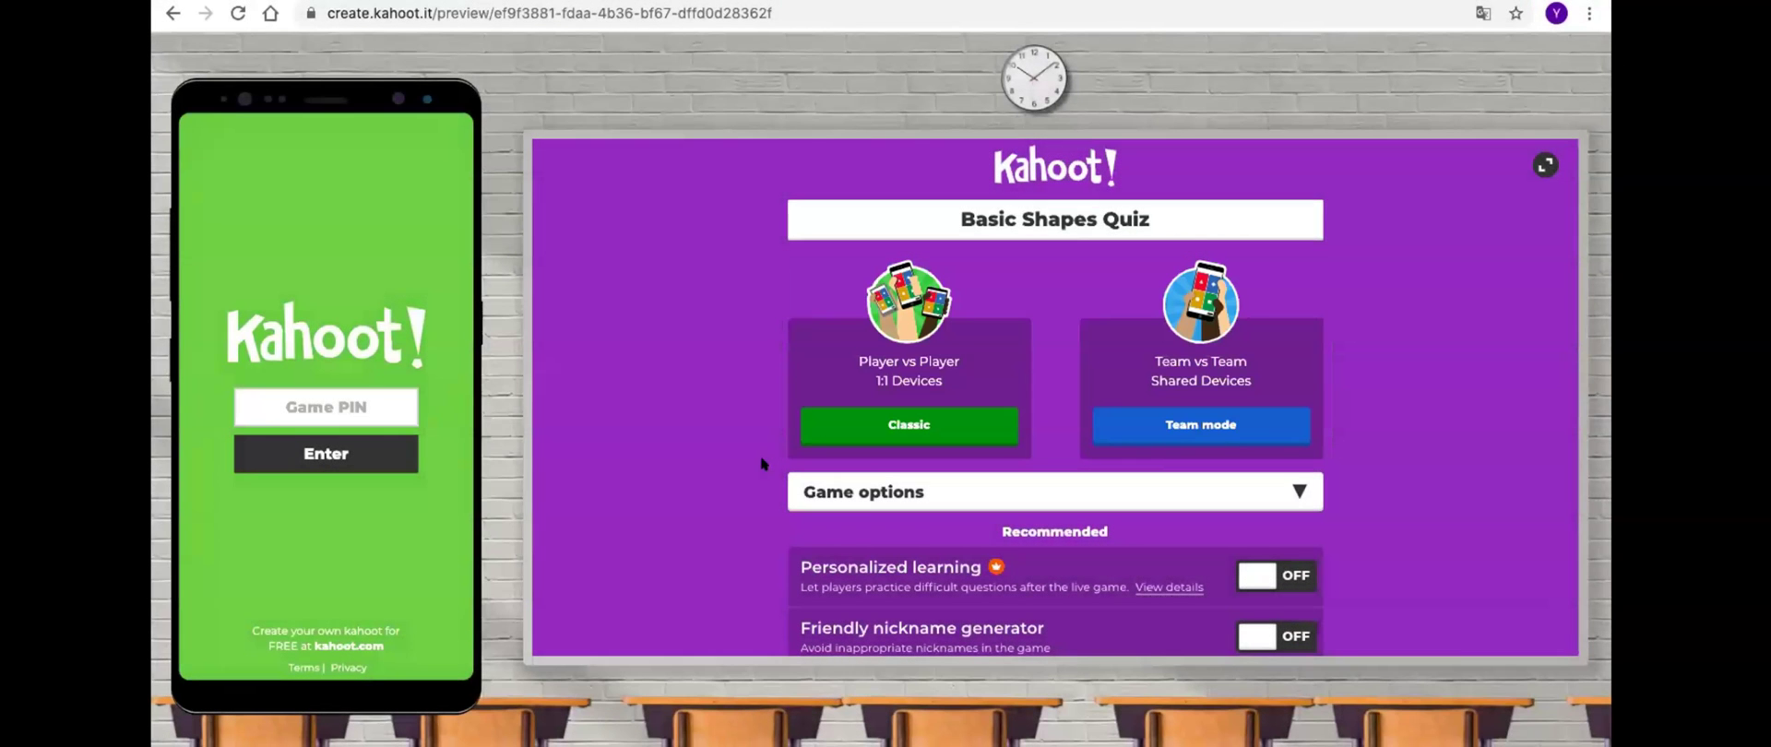
{"action": "scroll", "coordinate": [761, 463], "scroll_direction": "down", "scroll_amount": 3}
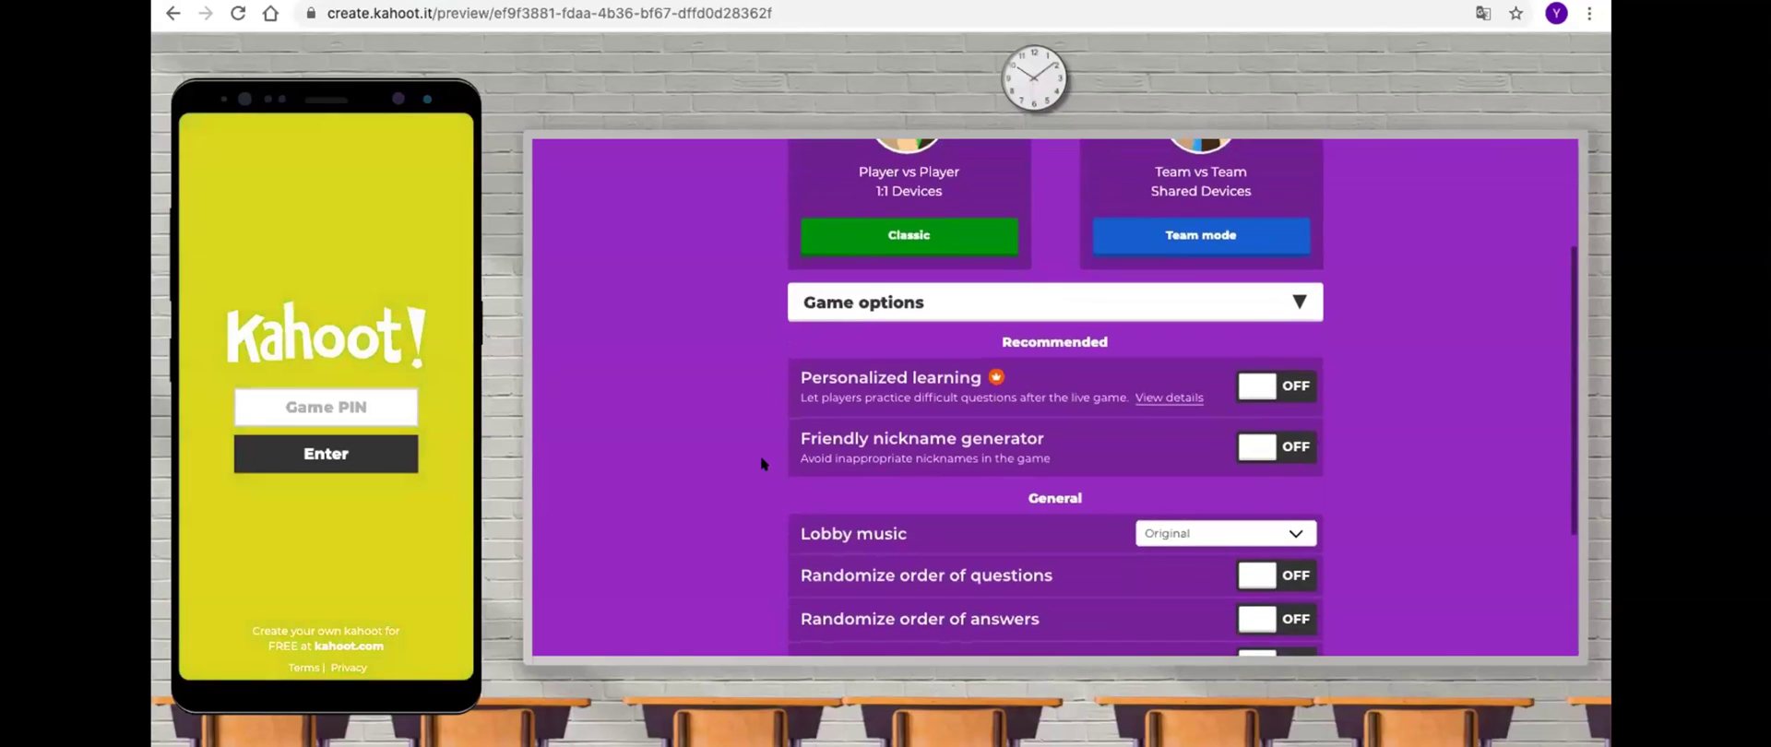
{"action": "scroll", "coordinate": [761, 463], "scroll_direction": "down", "scroll_amount": 2}
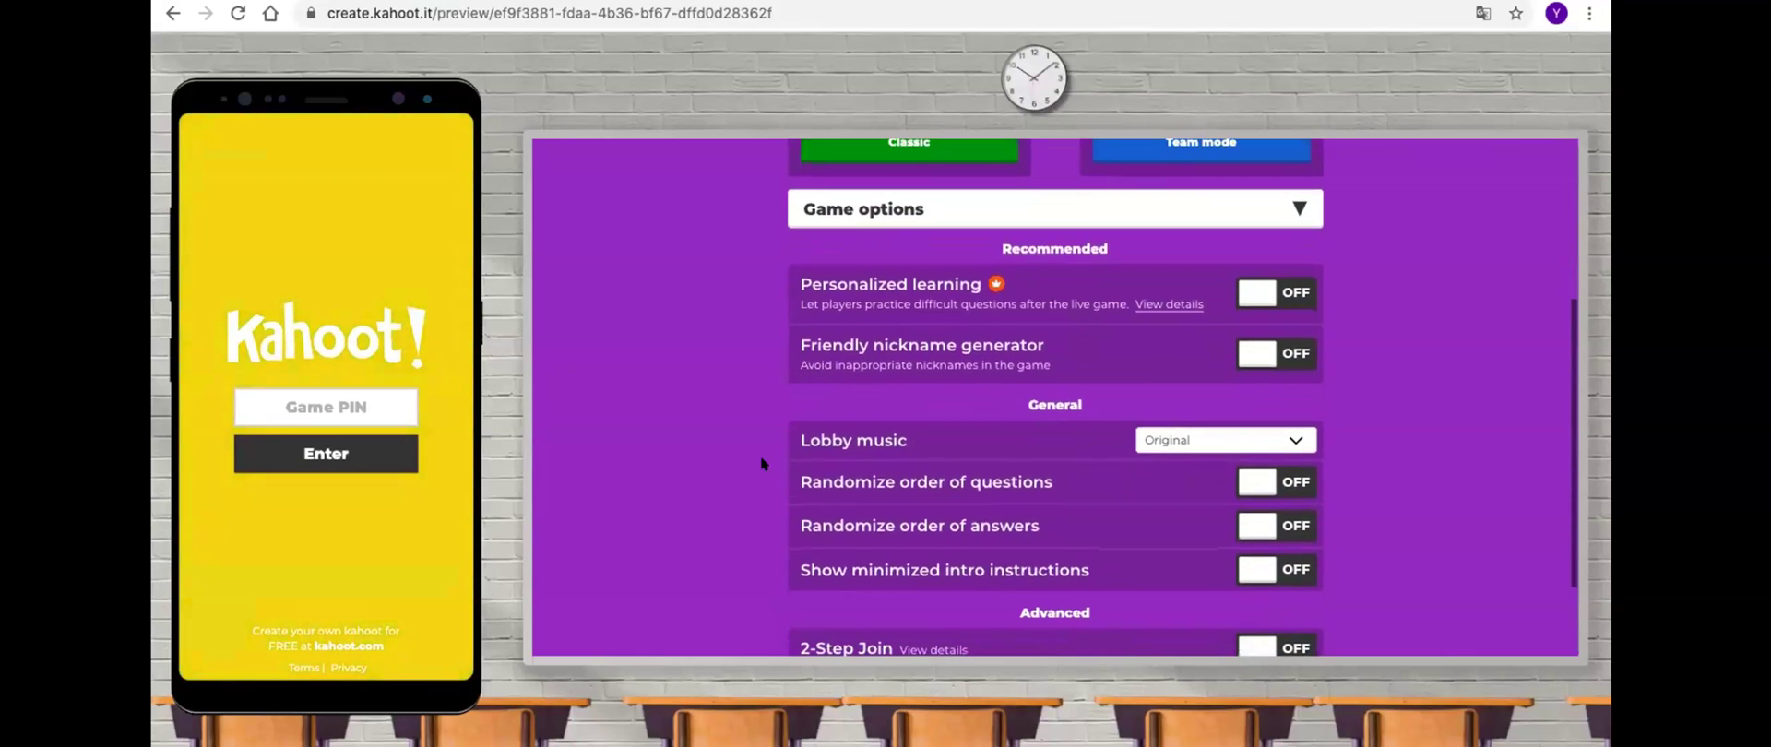
{"action": "scroll", "coordinate": [761, 463], "scroll_direction": "down", "scroll_amount": 1}
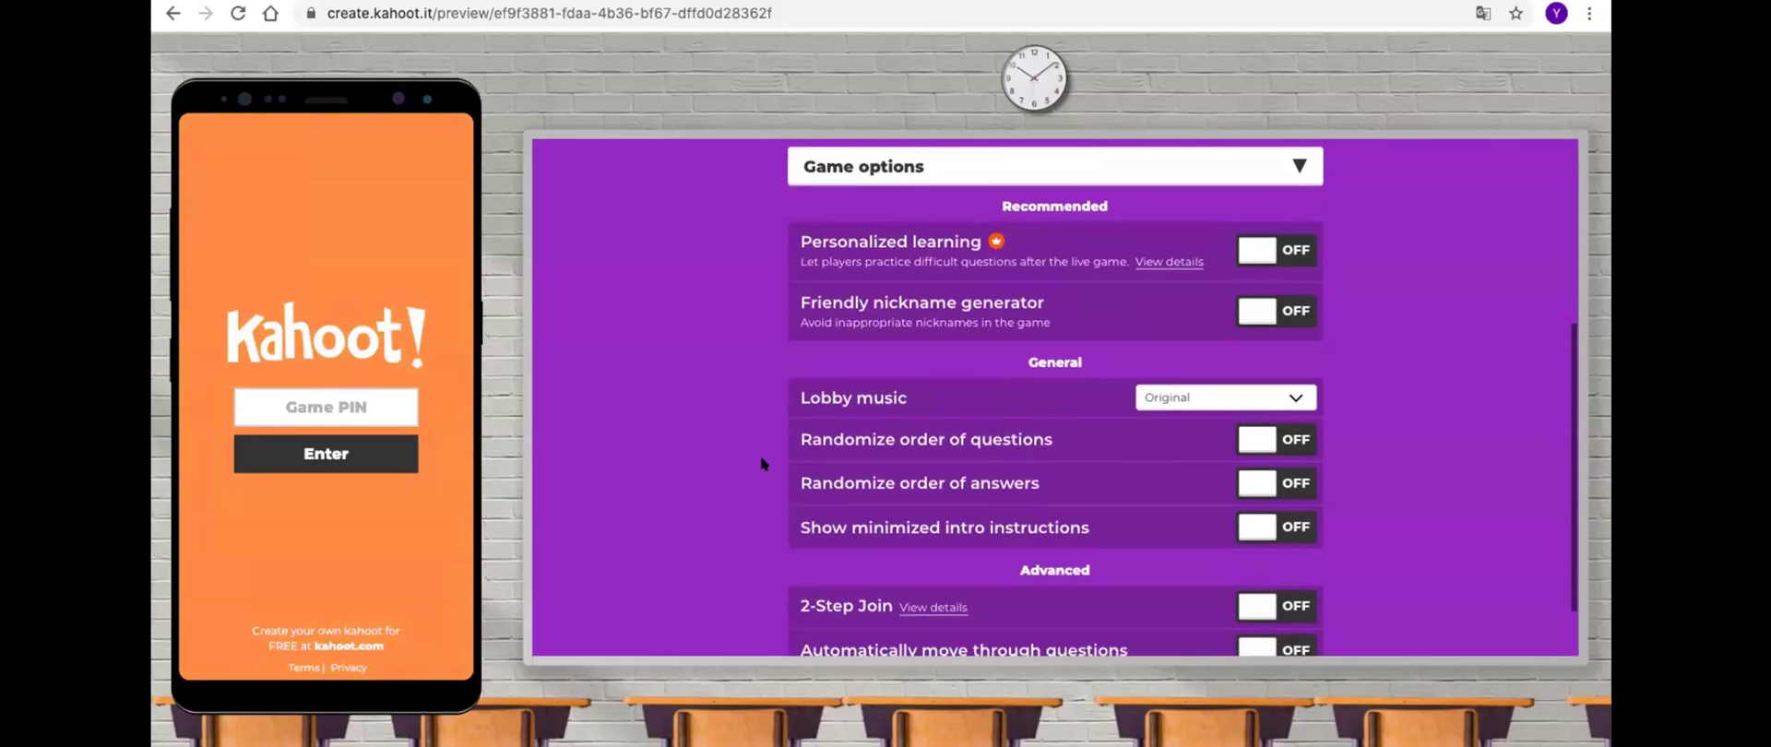
{"action": "scroll", "coordinate": [761, 463], "scroll_direction": "down", "scroll_amount": 1}
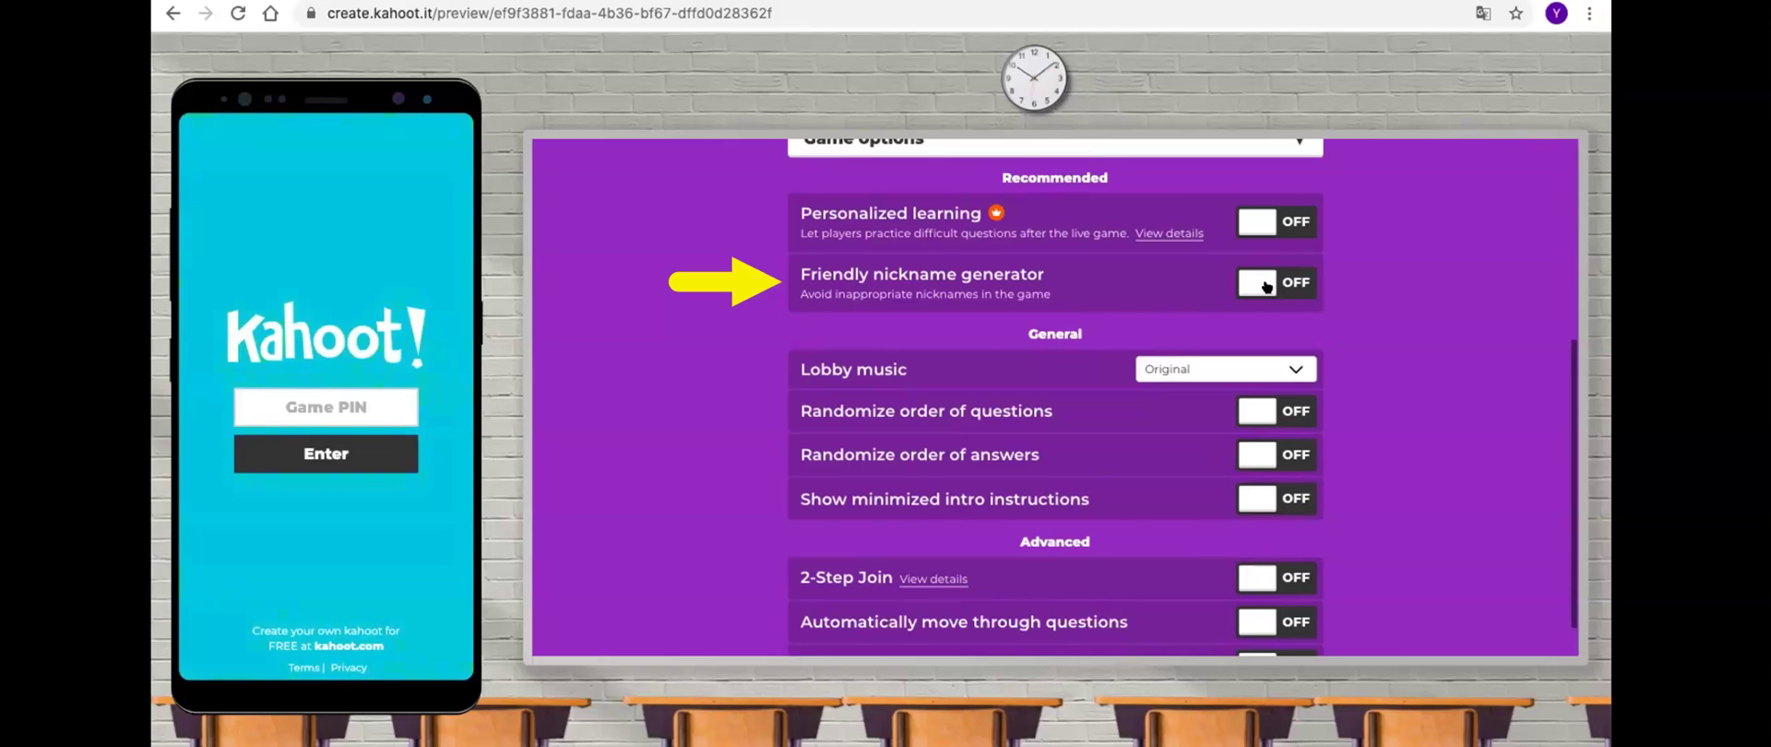
Try the friendly nickname generator, leave it off, and set the lobby music to Fantasy
{"action": "left_click", "coordinate": [1276, 284]}
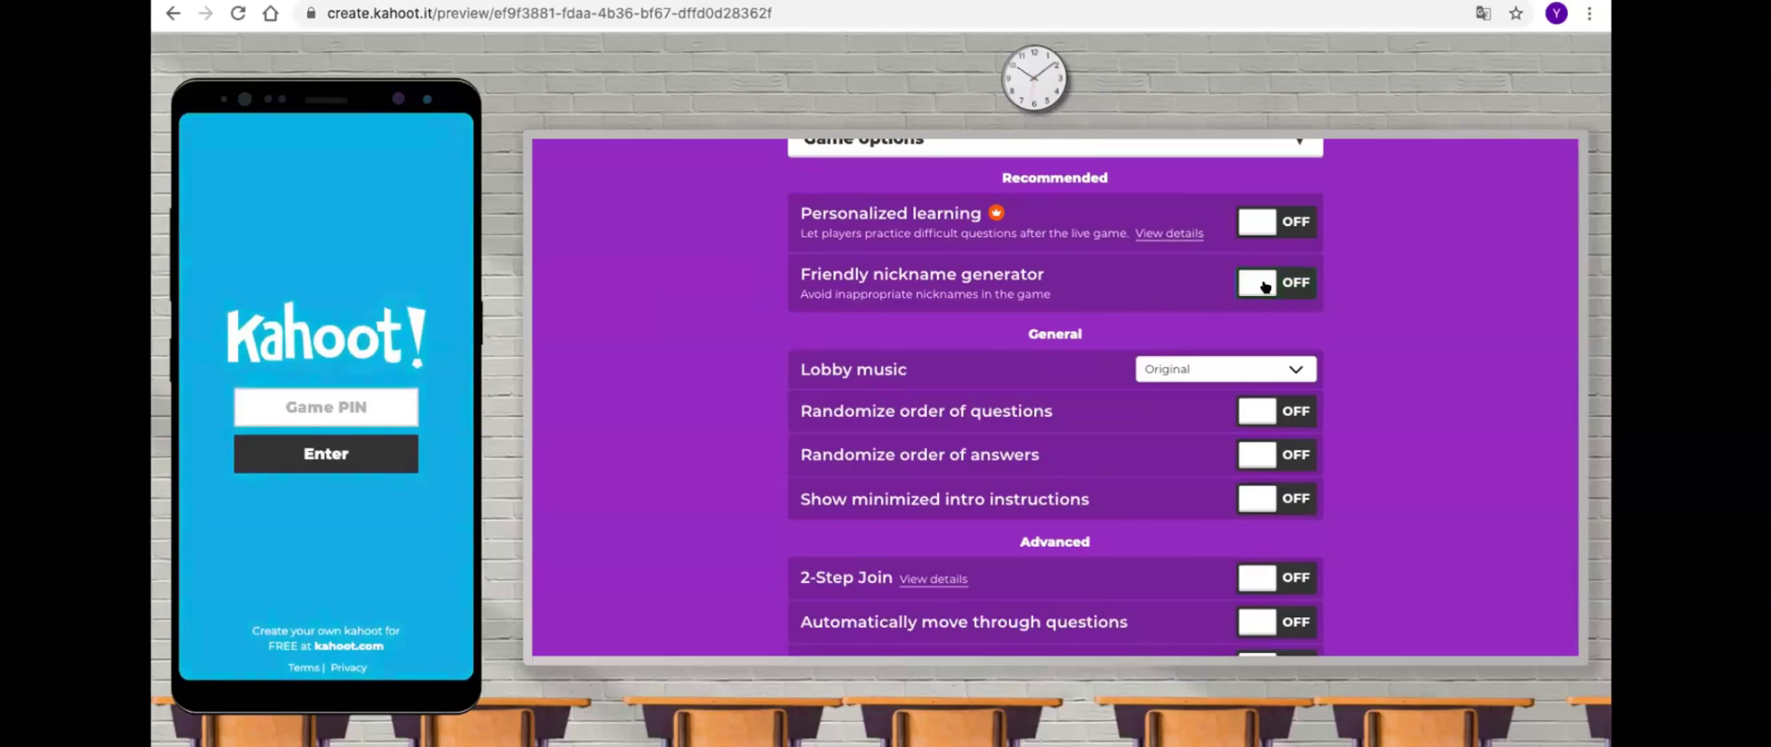
{"action": "left_click", "coordinate": [1264, 287]}
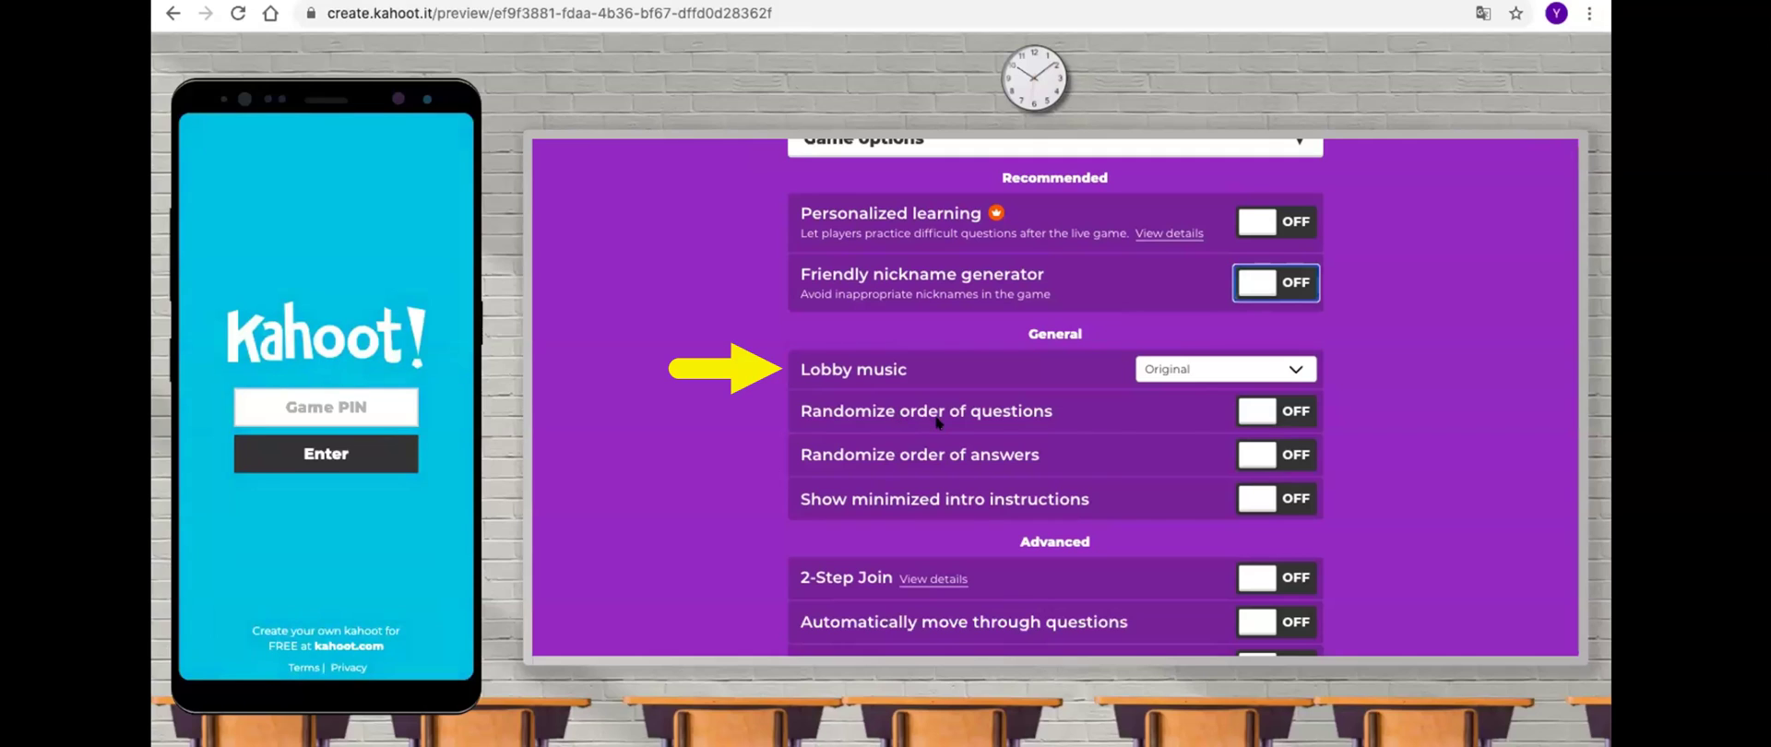
{"action": "left_click", "coordinate": [1250, 371]}
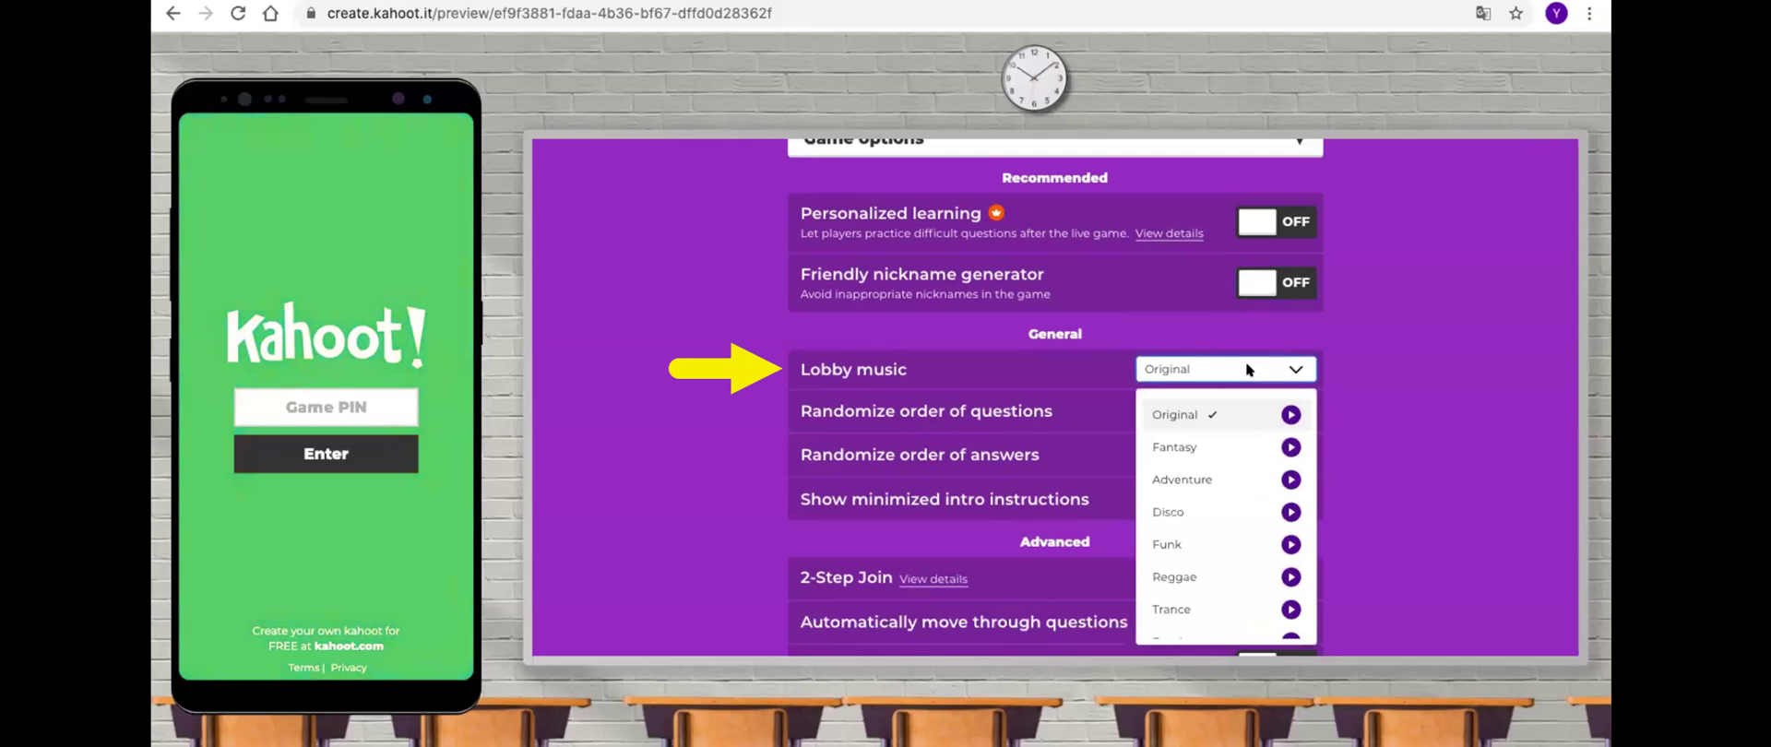
{"action": "left_click", "coordinate": [1210, 449]}
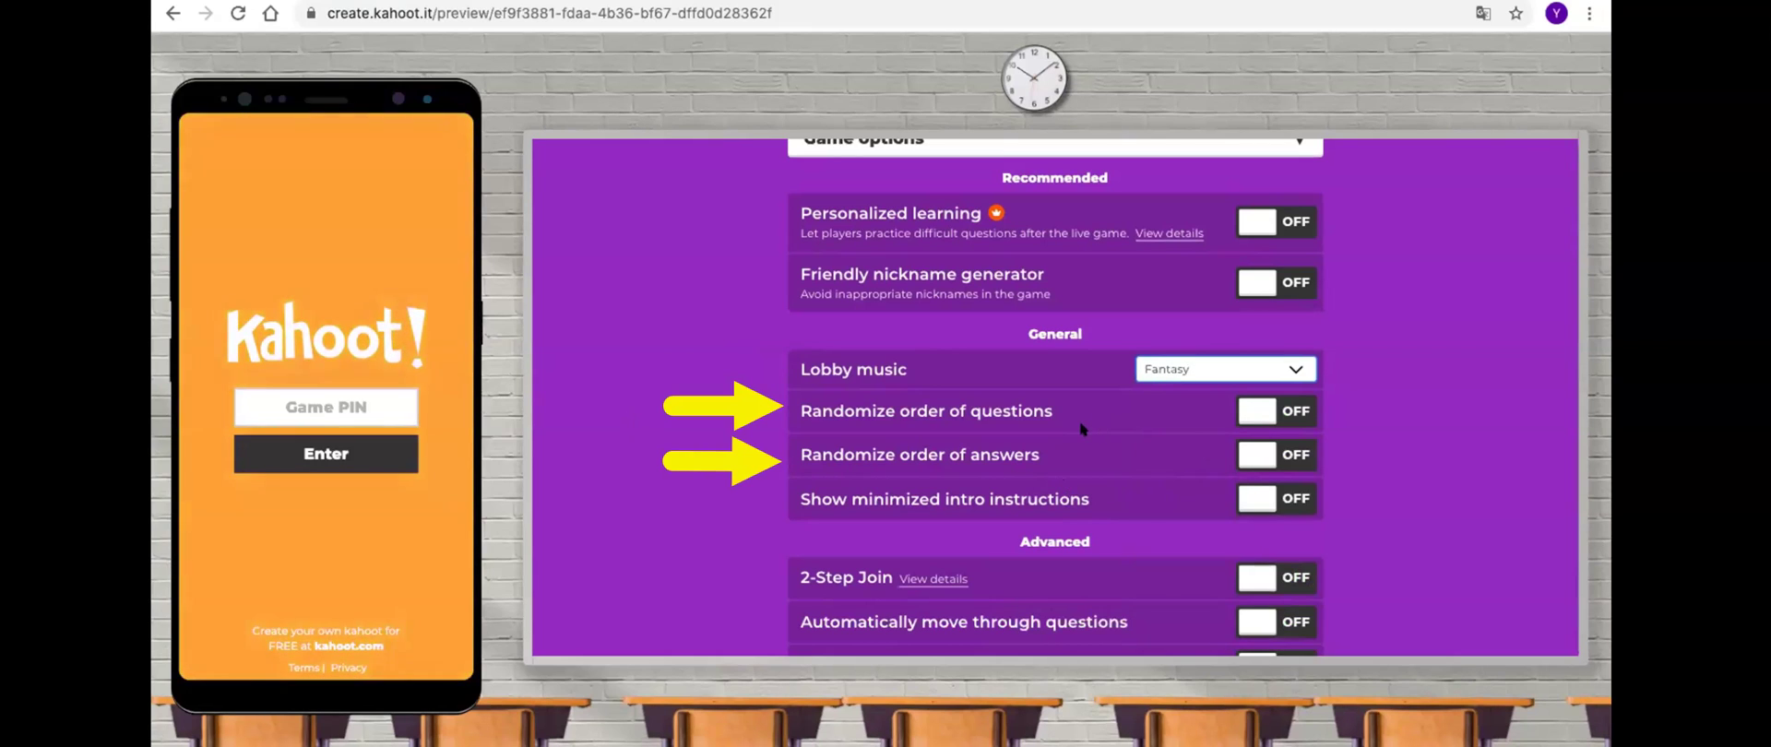
Try out randomizing the order of questions and the order of answers
{"action": "left_click", "coordinate": [1256, 414]}
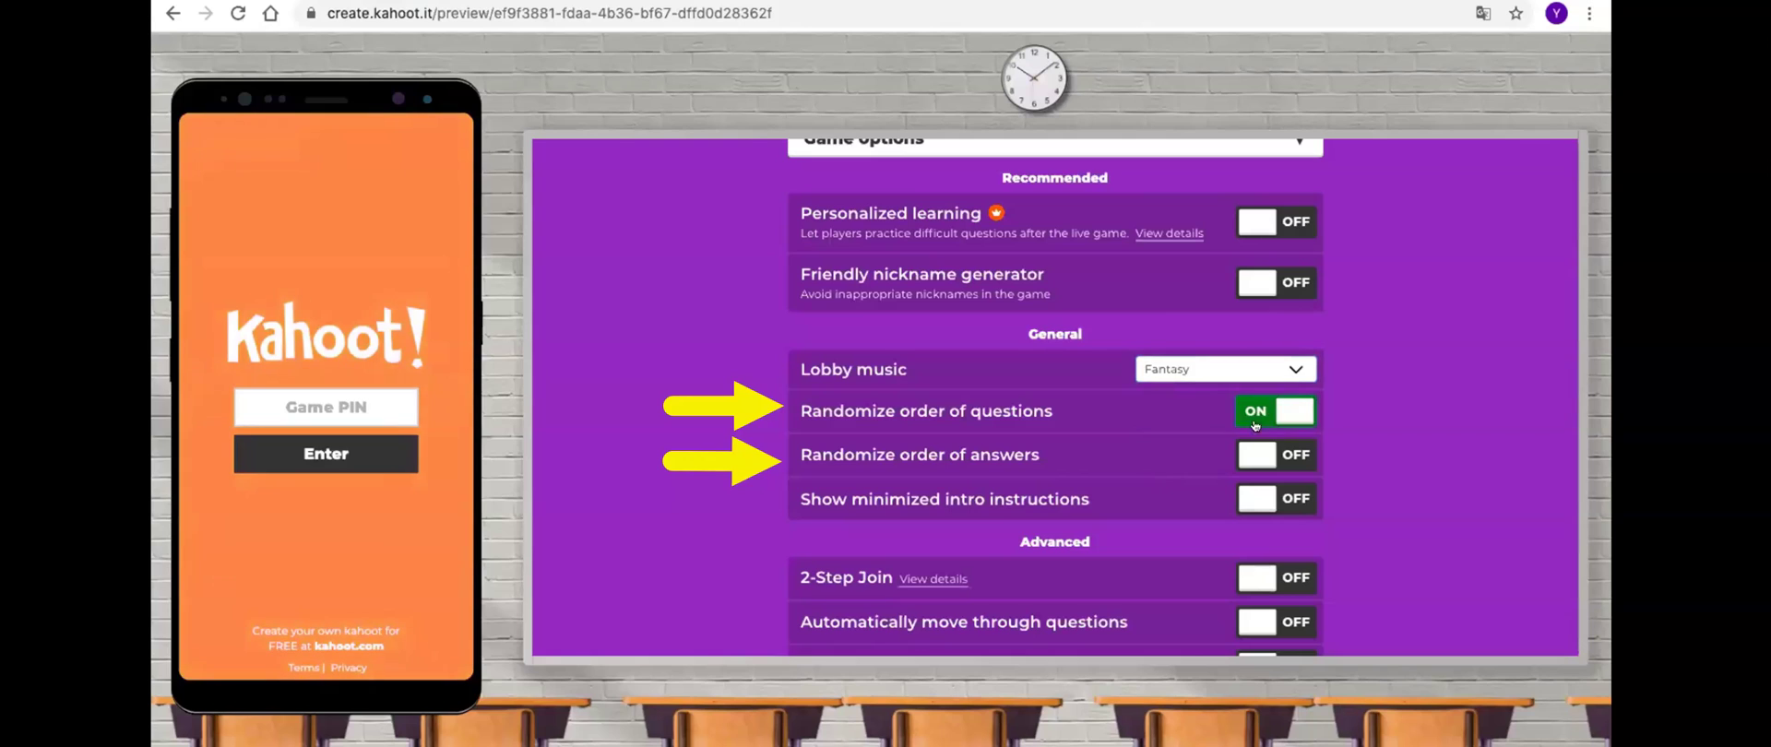
{"action": "left_click", "coordinate": [1257, 454]}
{"action": "left_click", "coordinate": [1257, 454]}
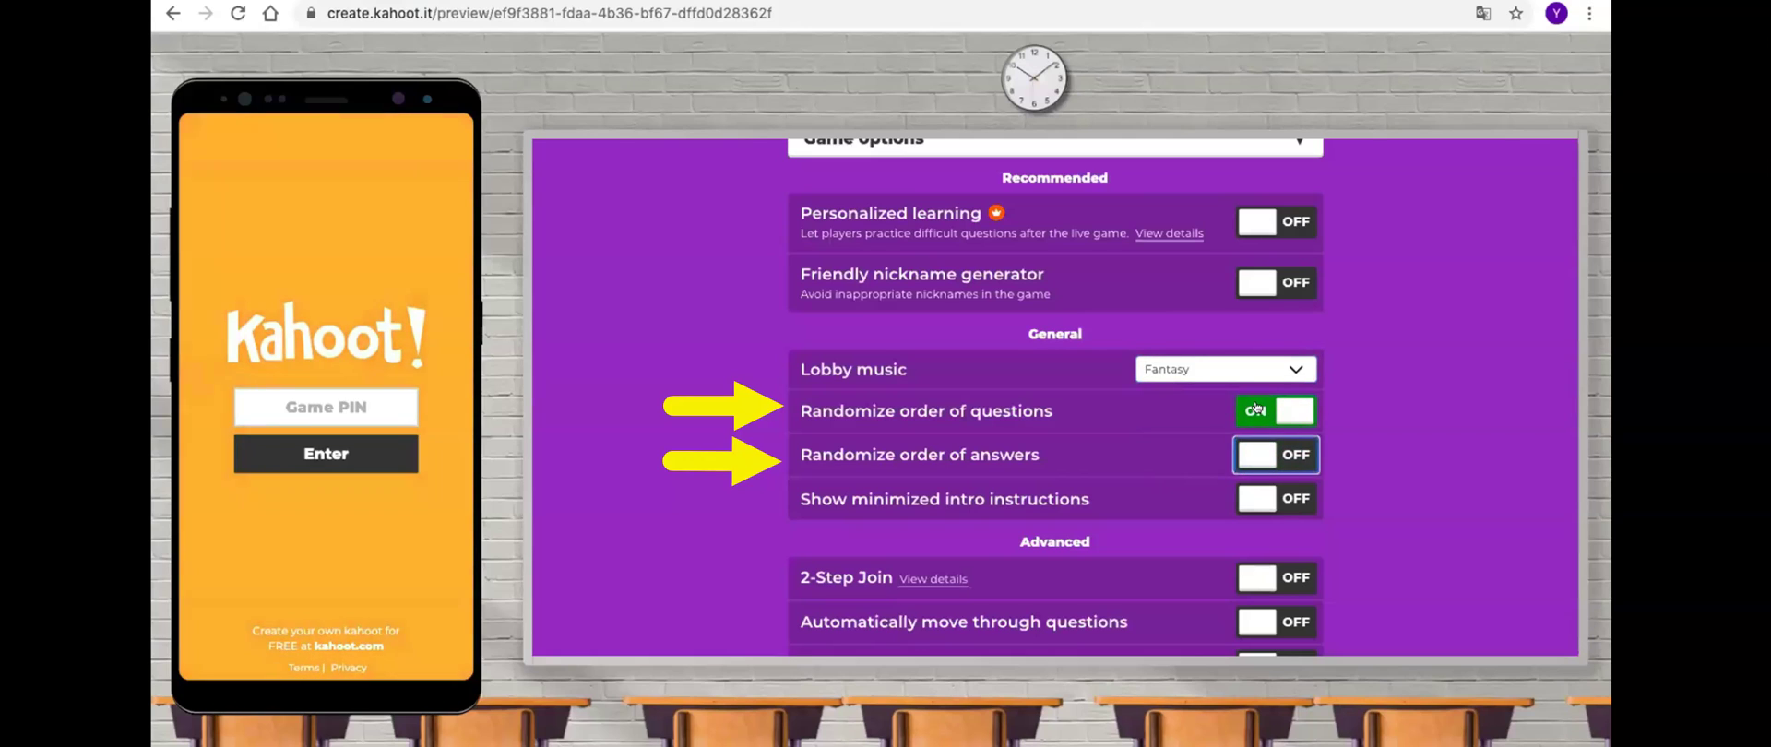
{"action": "left_click", "coordinate": [1256, 410]}
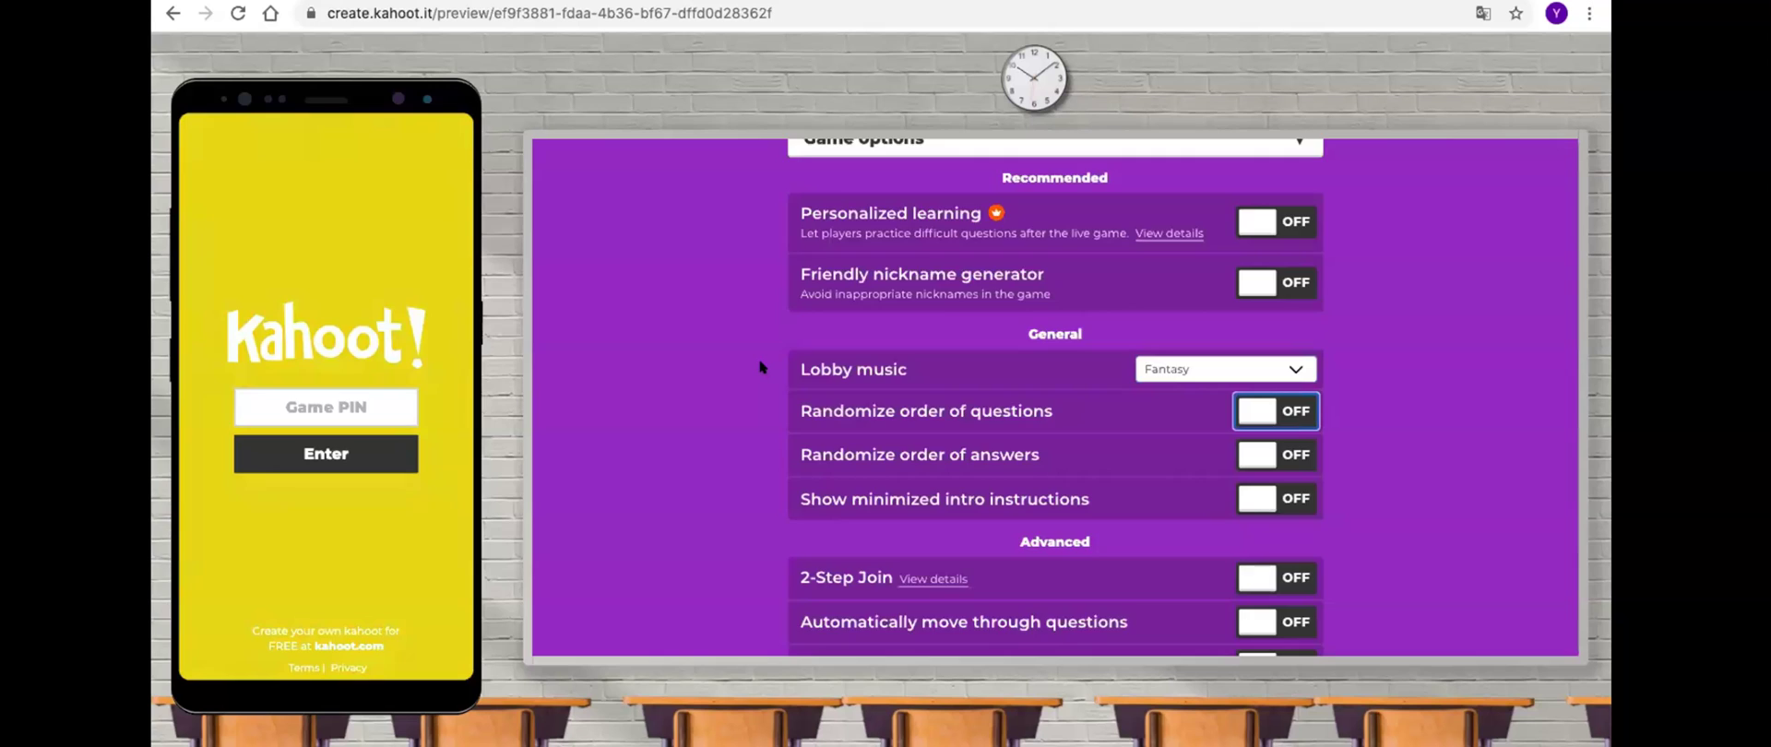
Launch the quiz in Classic player-versus-player mode and turn the lobby volume all the way down
{"action": "scroll", "coordinate": [762, 367], "scroll_direction": "up", "scroll_amount": 3}
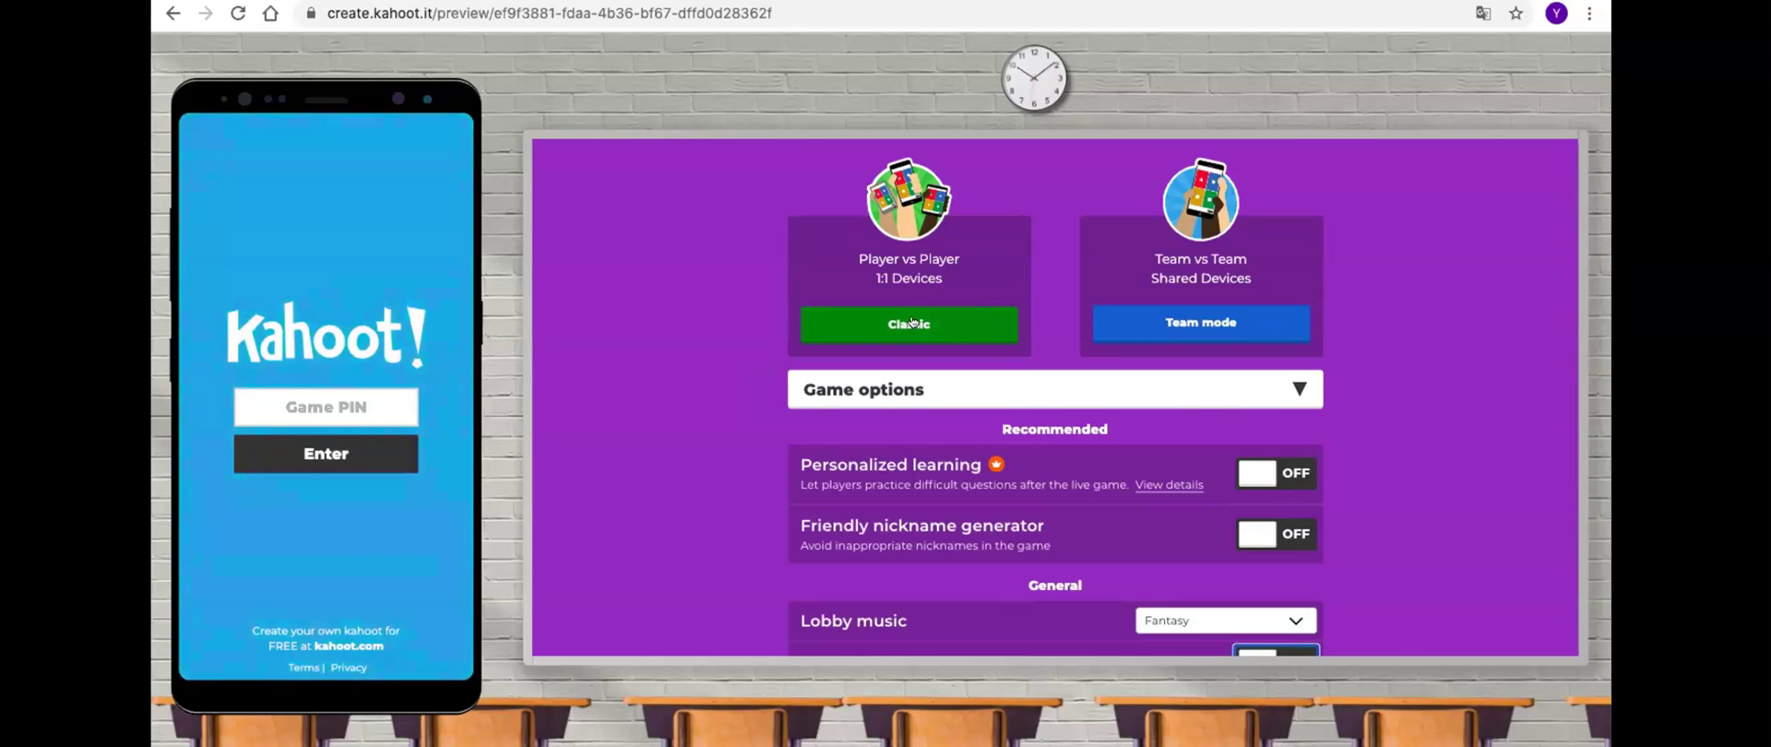
{"action": "left_click", "coordinate": [912, 322]}
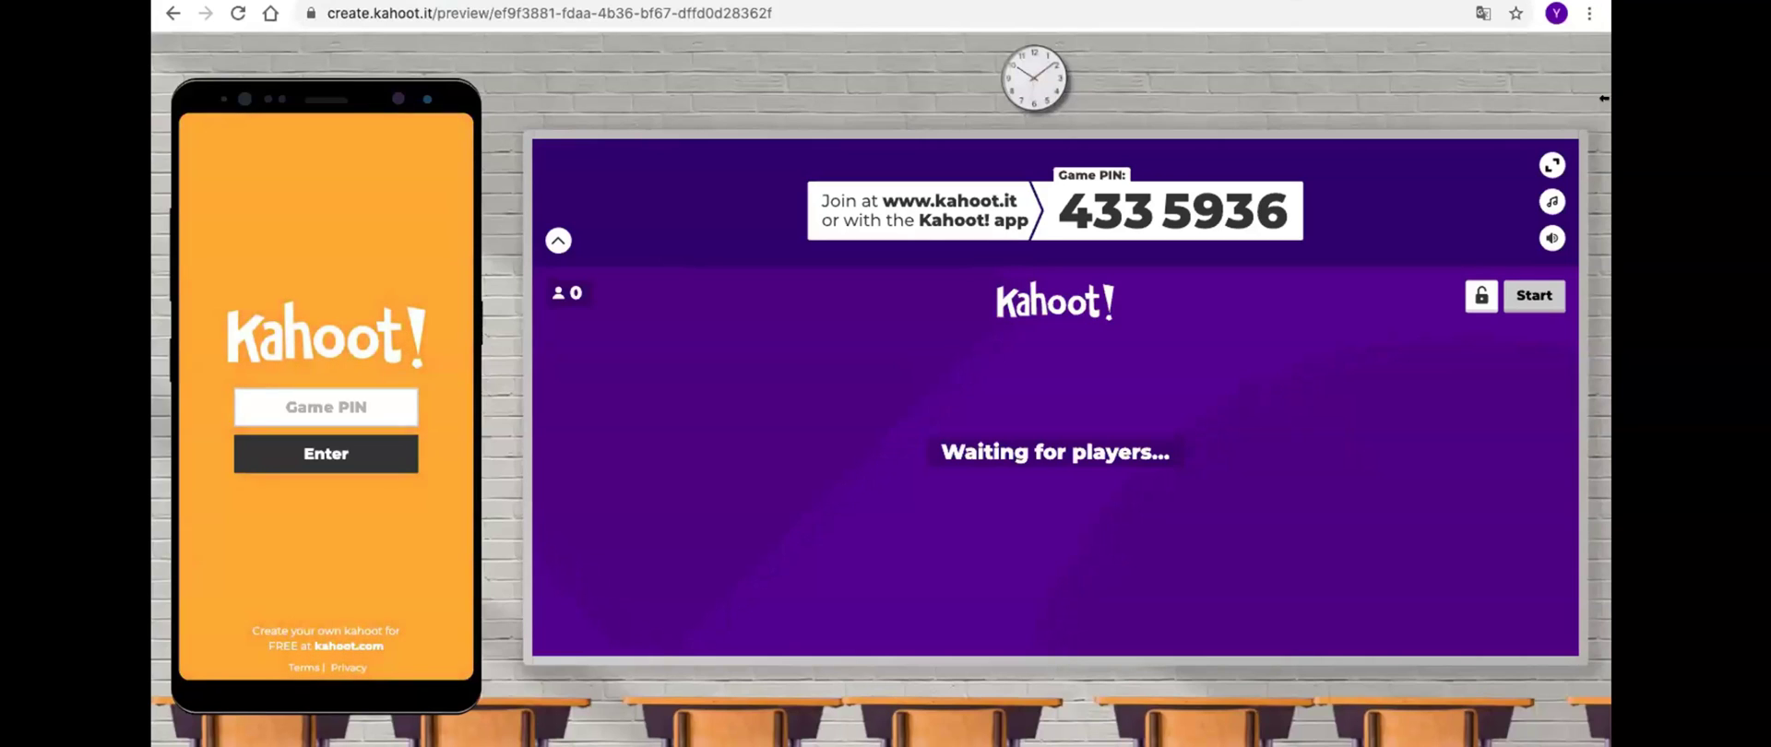
{"action": "mouse_move", "coordinate": [1541, 241]}
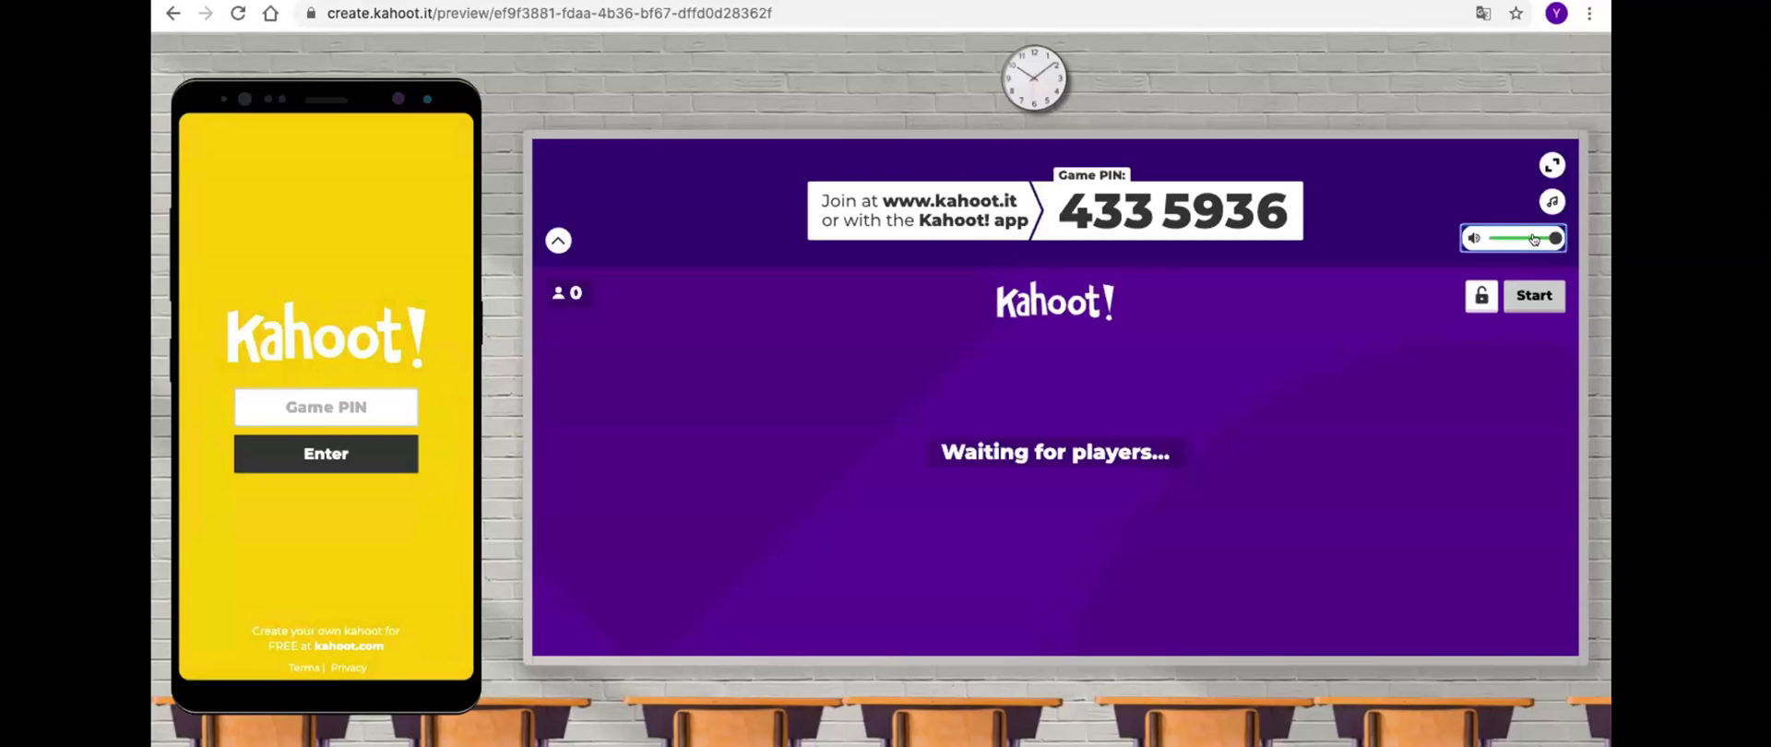
{"action": "left_click_drag", "start_coordinate": [1553, 238], "coordinate": [1425, 238]}
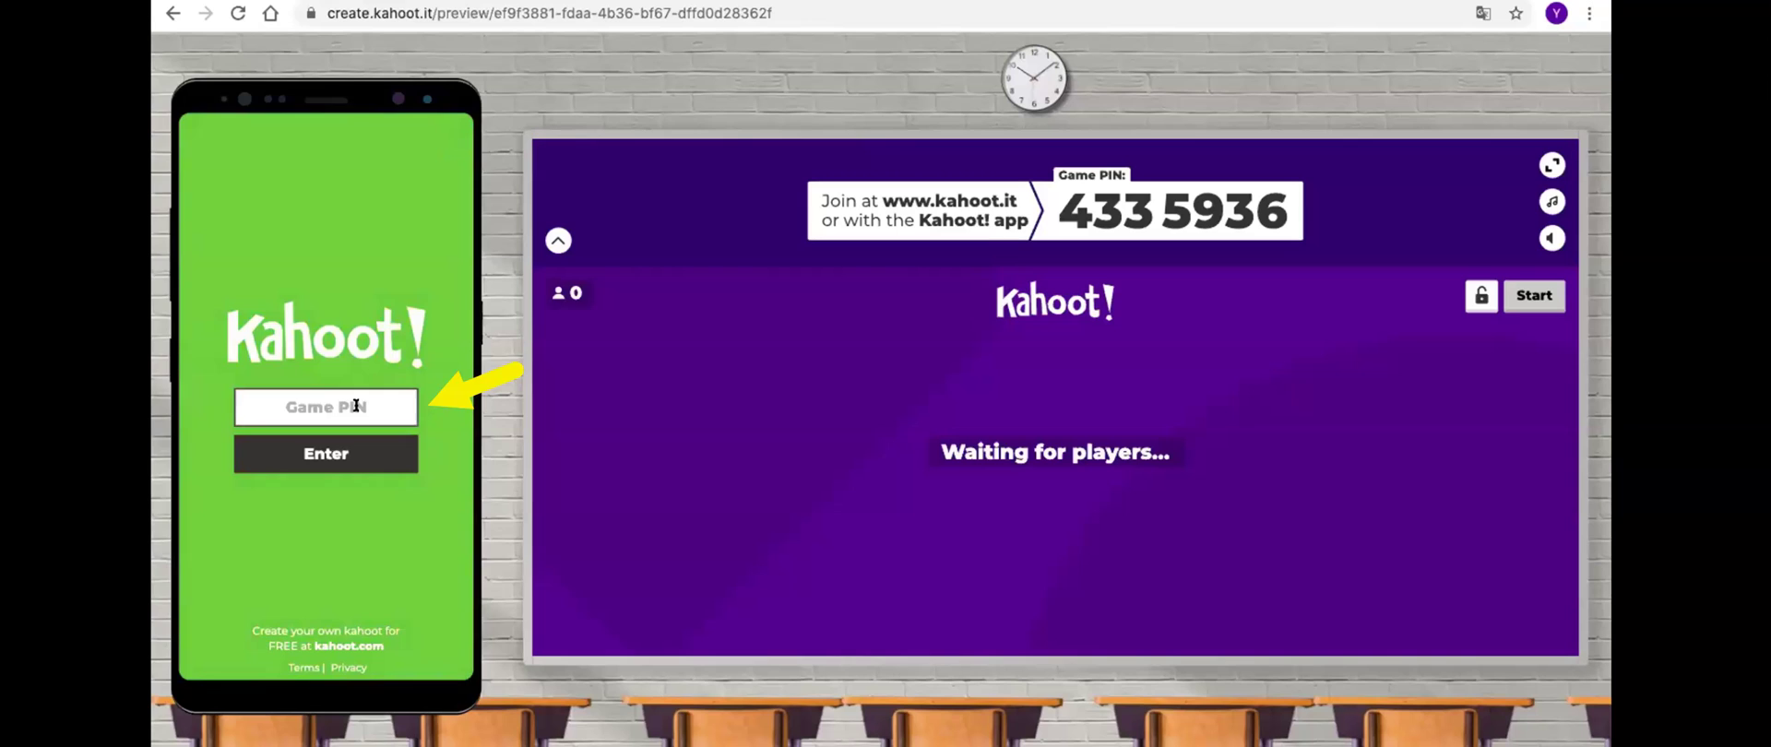
Enter the displayed game PIN on the simulated phone and submit it
{"action": "type", "text": "433"}
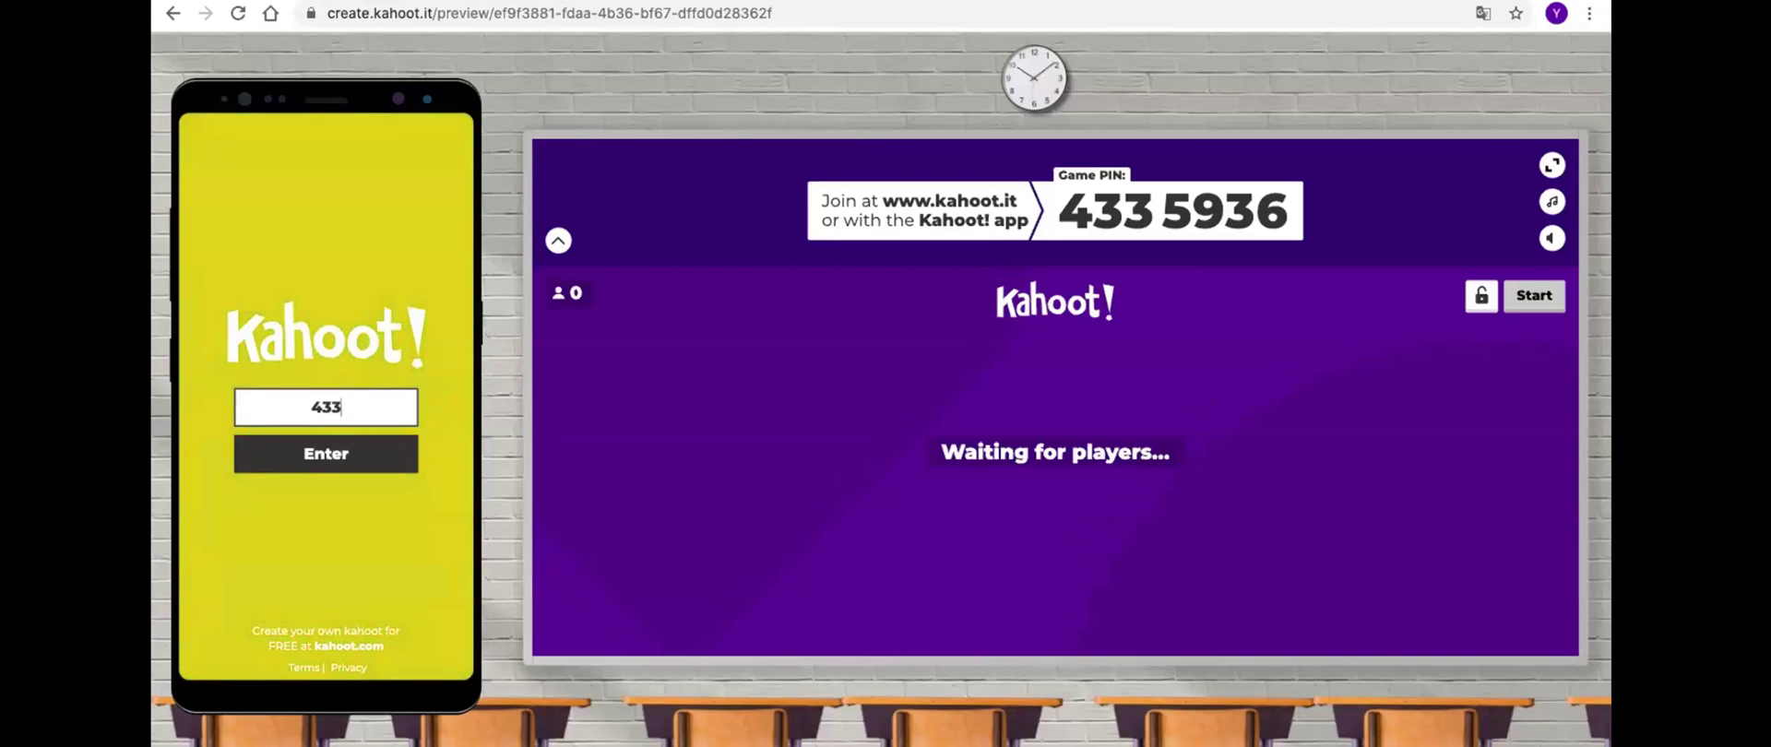
{"action": "type", "text": "5936"}
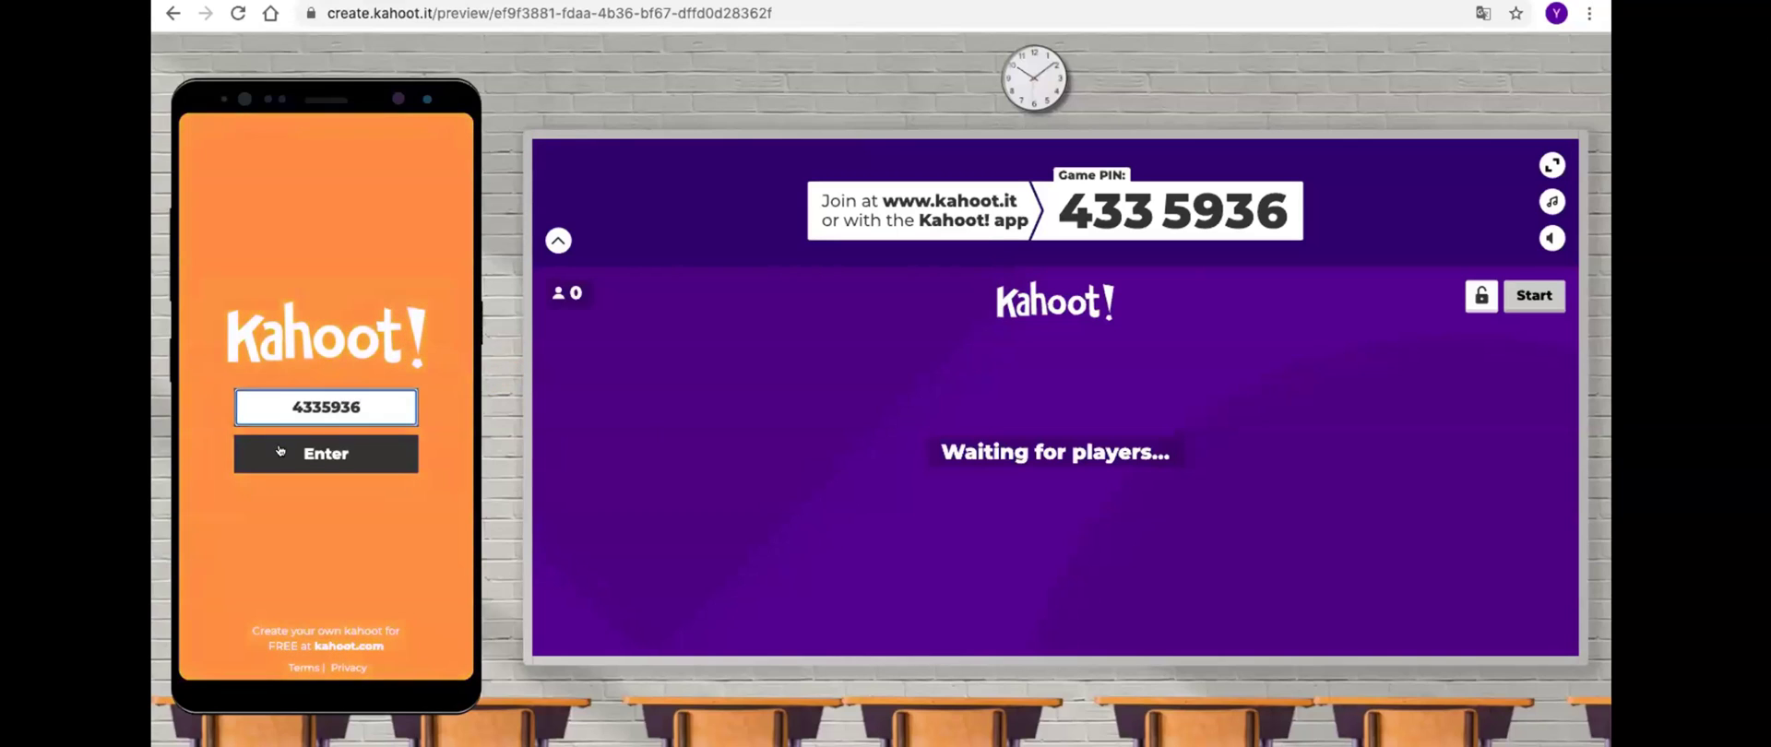
{"action": "left_click", "coordinate": [280, 450]}
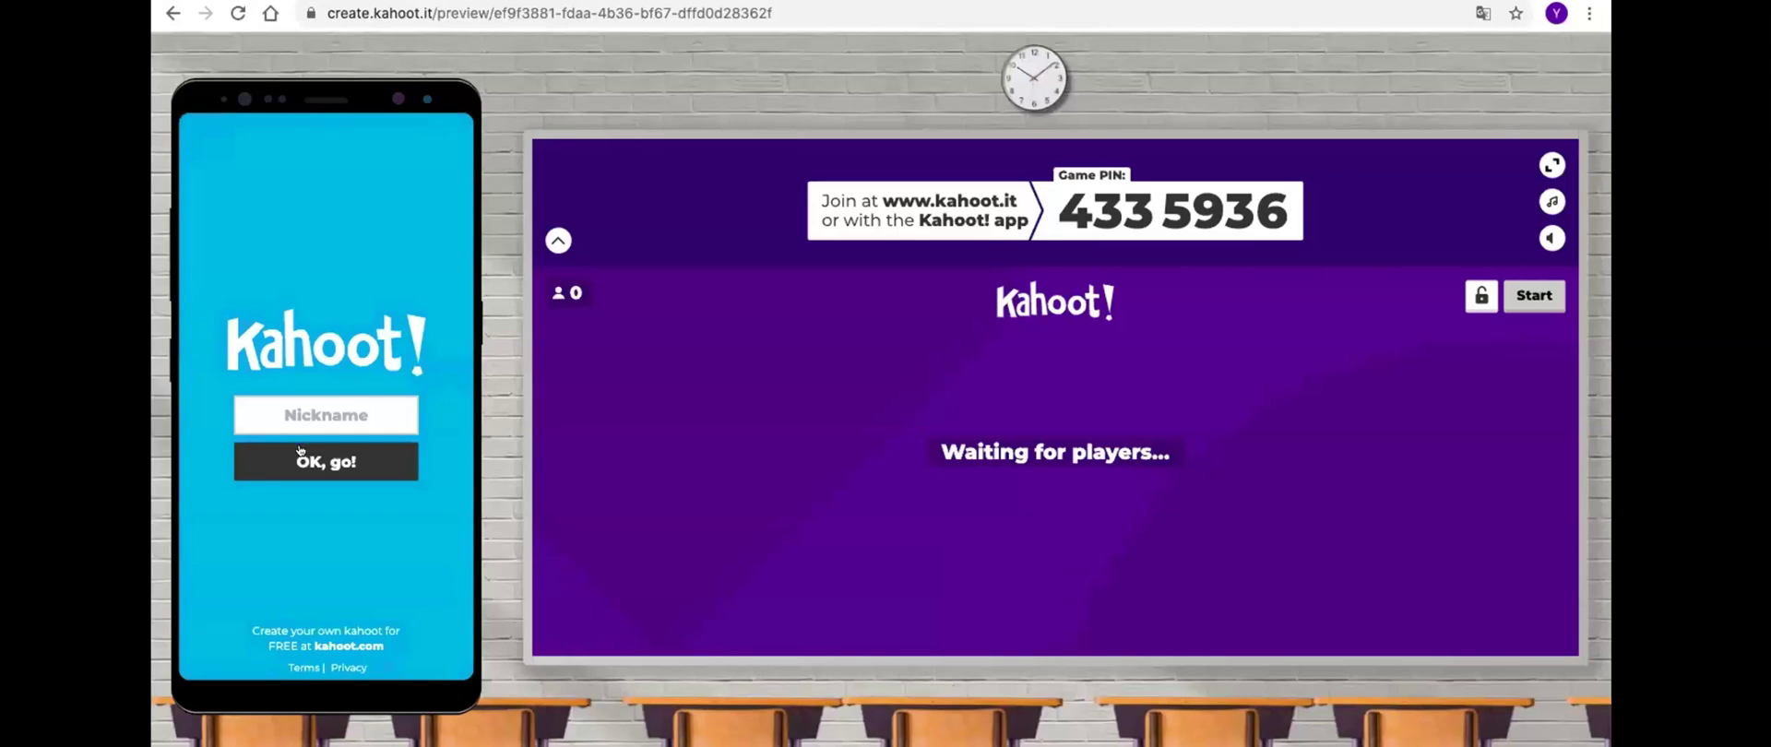
Enter the player's nickname on the simulated phone and join the game
{"action": "left_click", "coordinate": [288, 412]}
{"action": "type", "text": "Amy"}
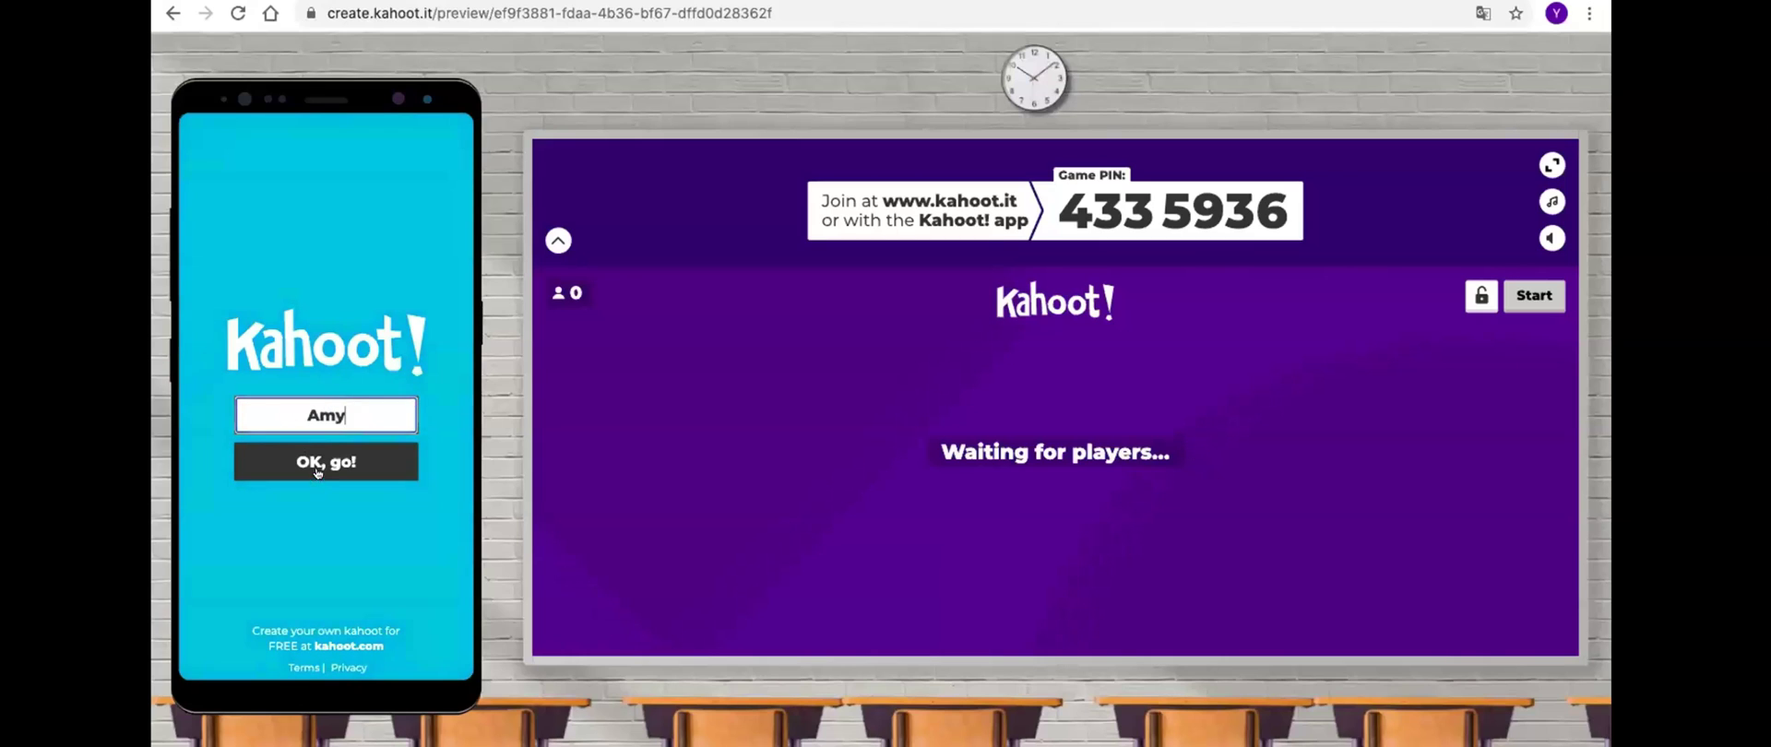
{"action": "left_click", "coordinate": [318, 461]}
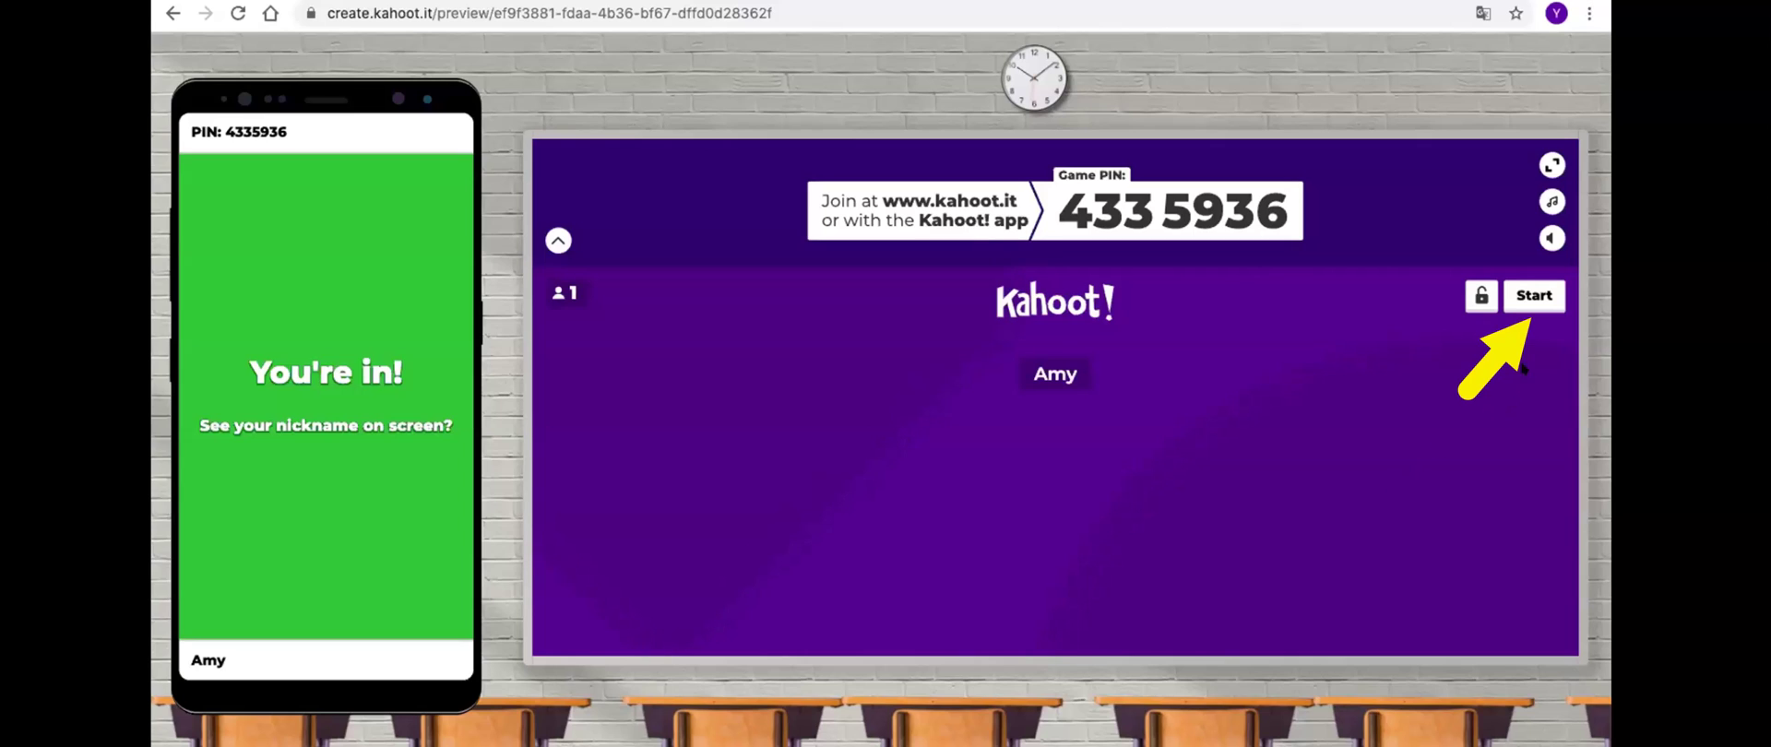
Start the game and enlarge the first question's media on its results screen, closing it after viewing
{"action": "left_click", "coordinate": [1536, 300]}
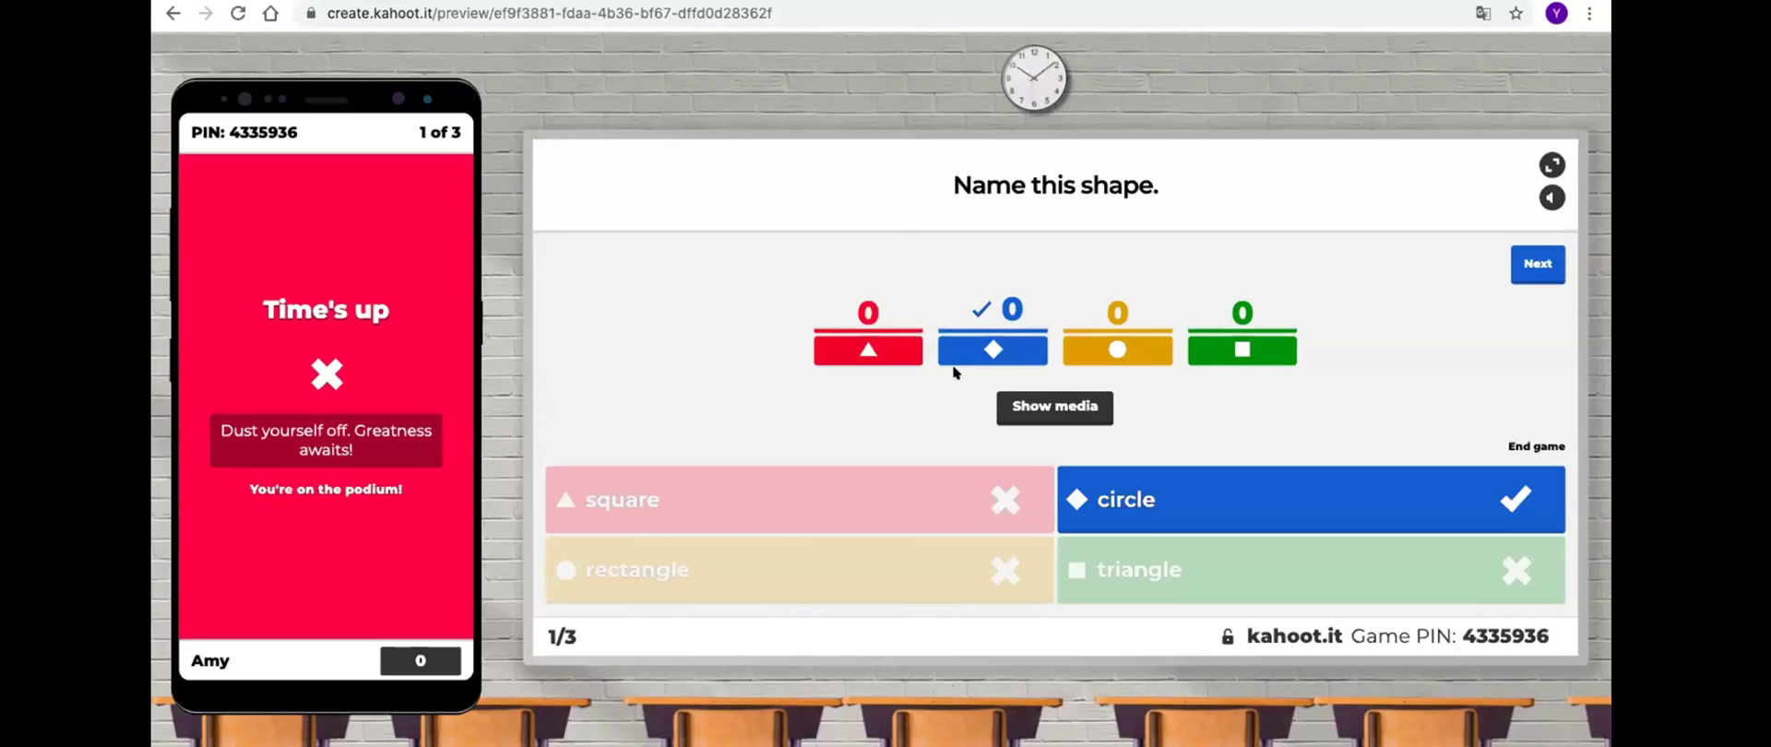
{"action": "left_click", "coordinate": [1076, 412]}
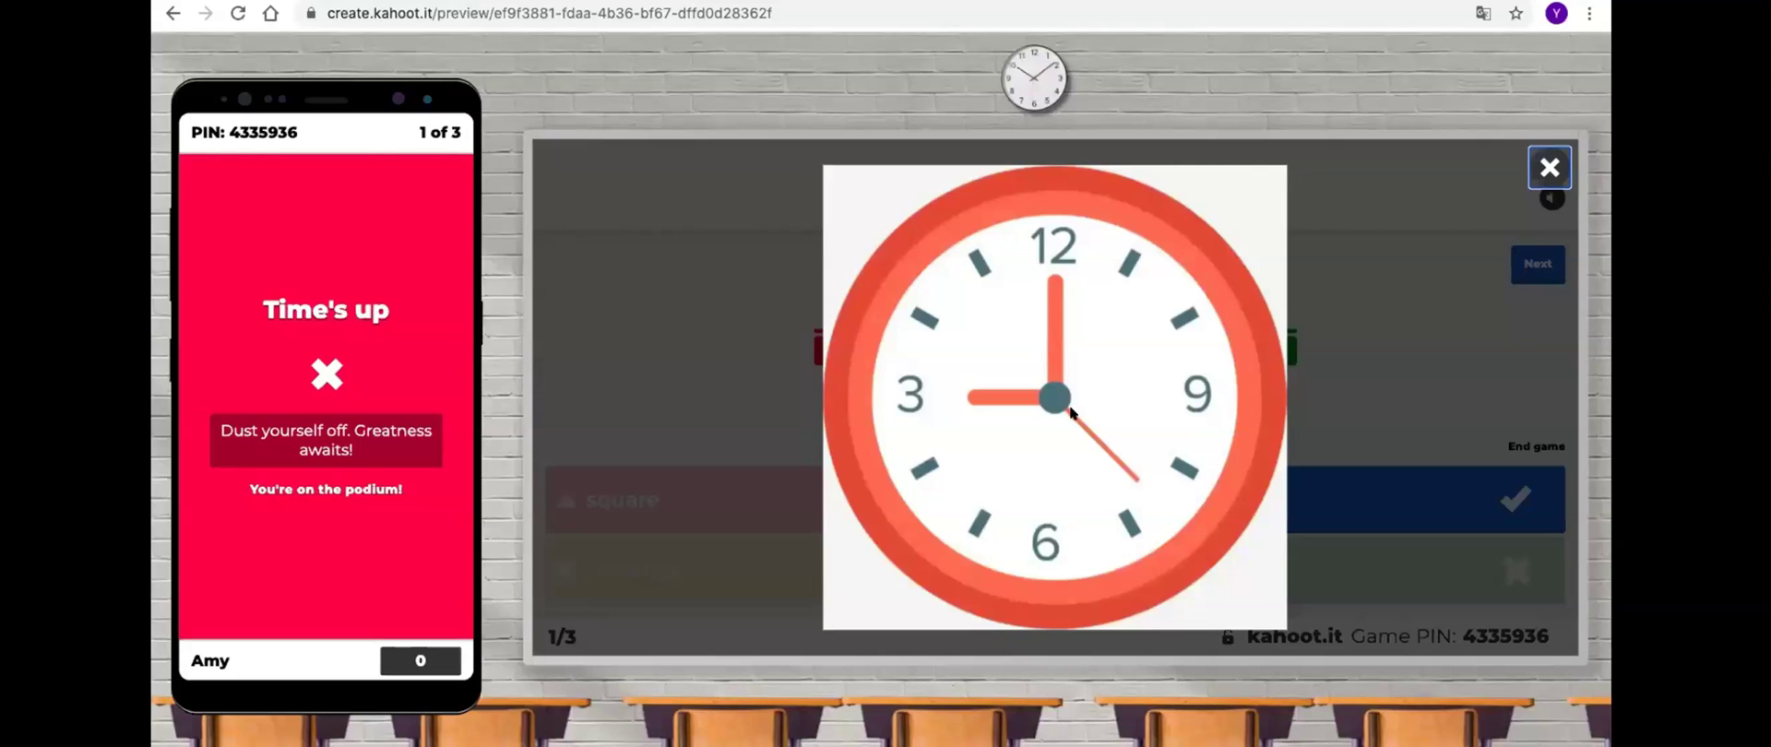
{"action": "left_click", "coordinate": [1542, 171]}
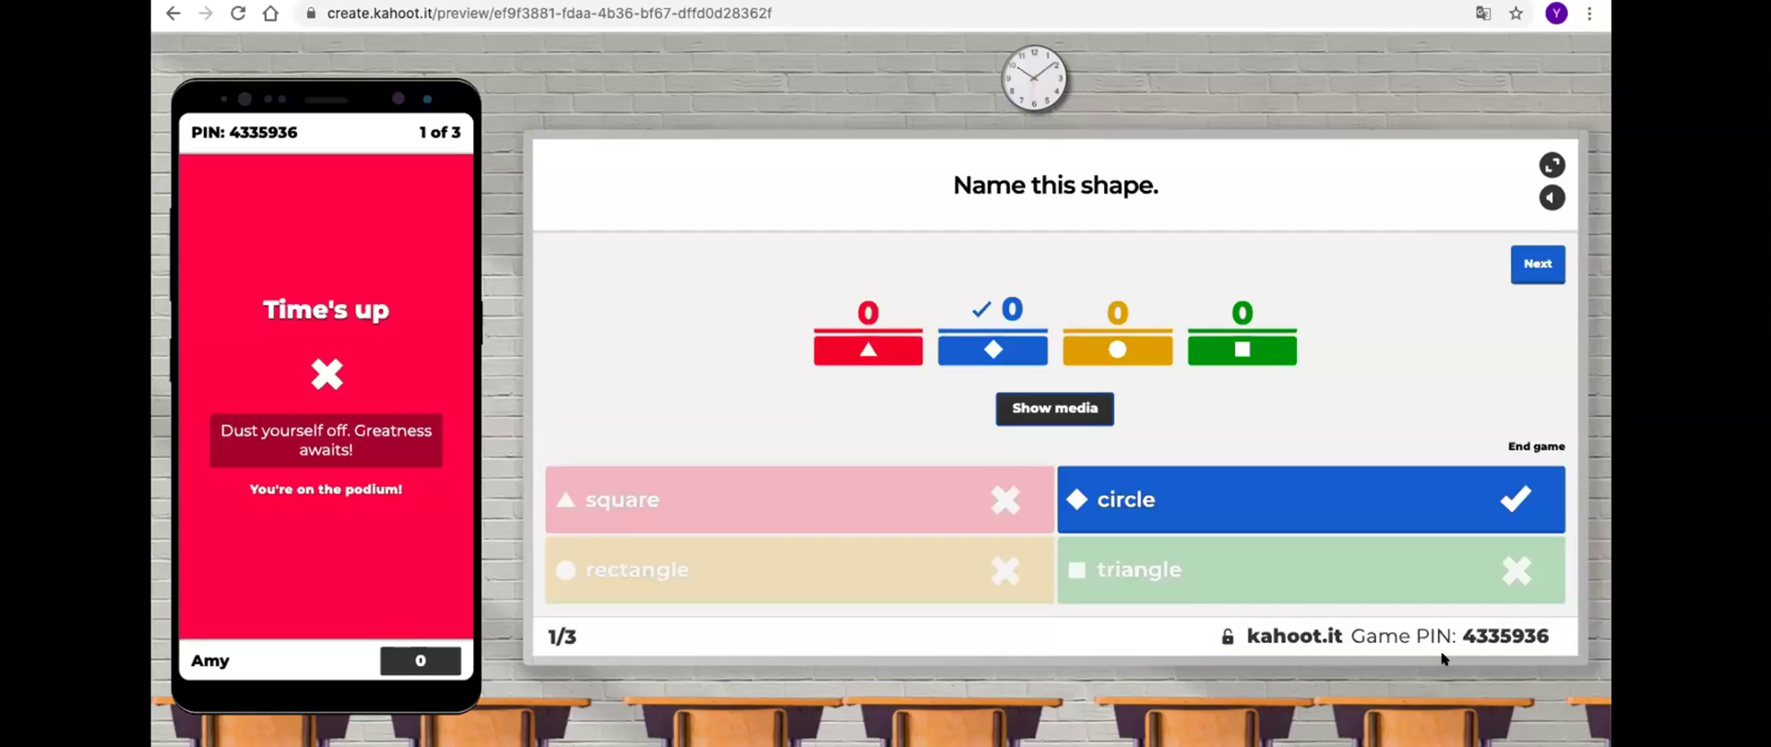
Advance to the second question, answer it with the blue diamond on the simulated phone, and continue to the scoreboard
{"action": "left_click", "coordinate": [1535, 269]}
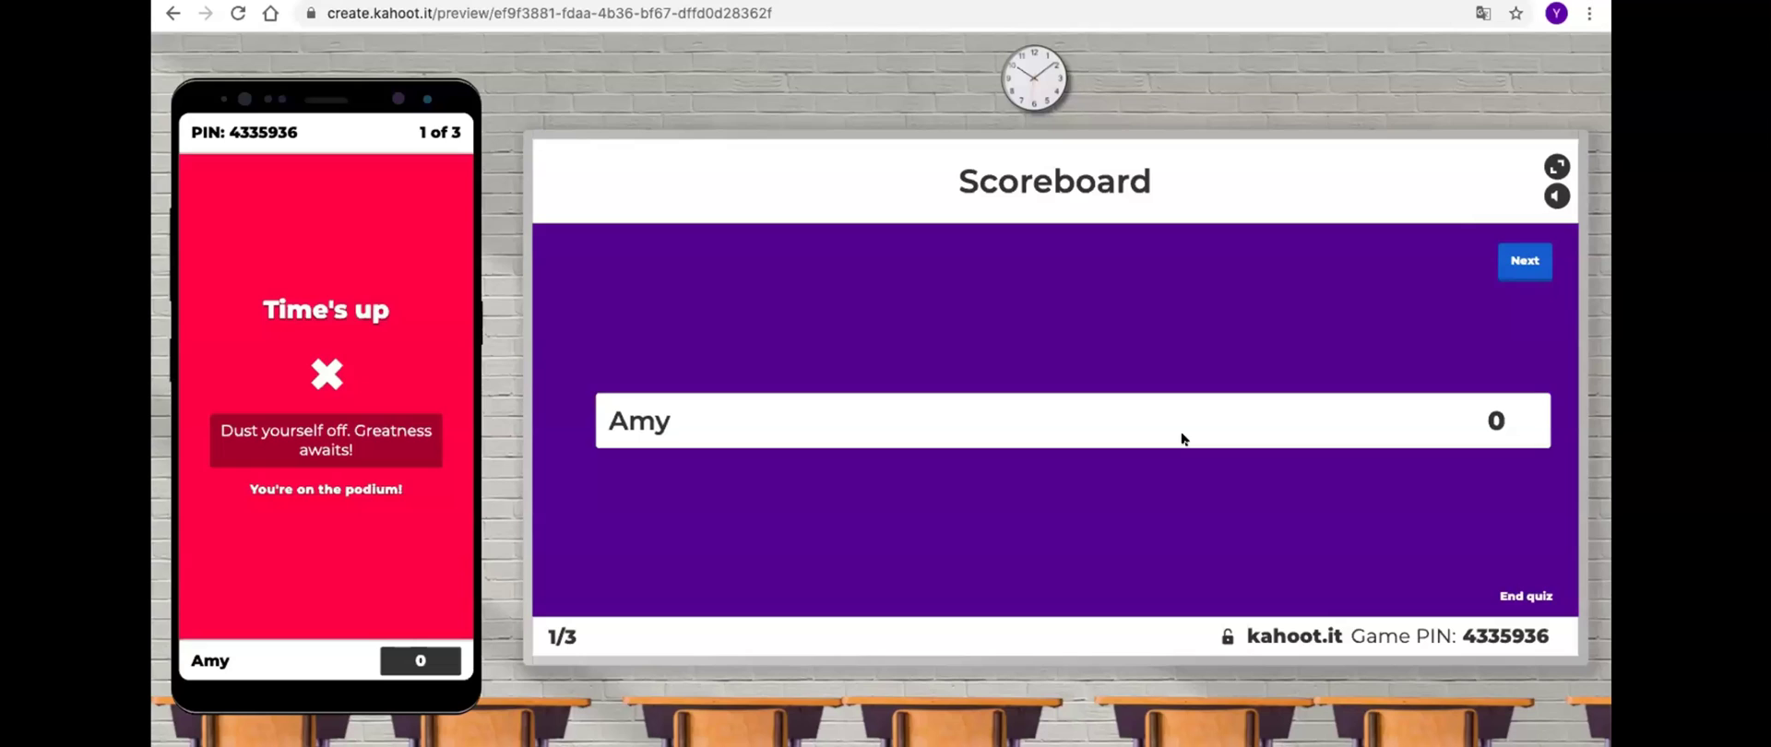
{"action": "left_click", "coordinate": [1511, 267]}
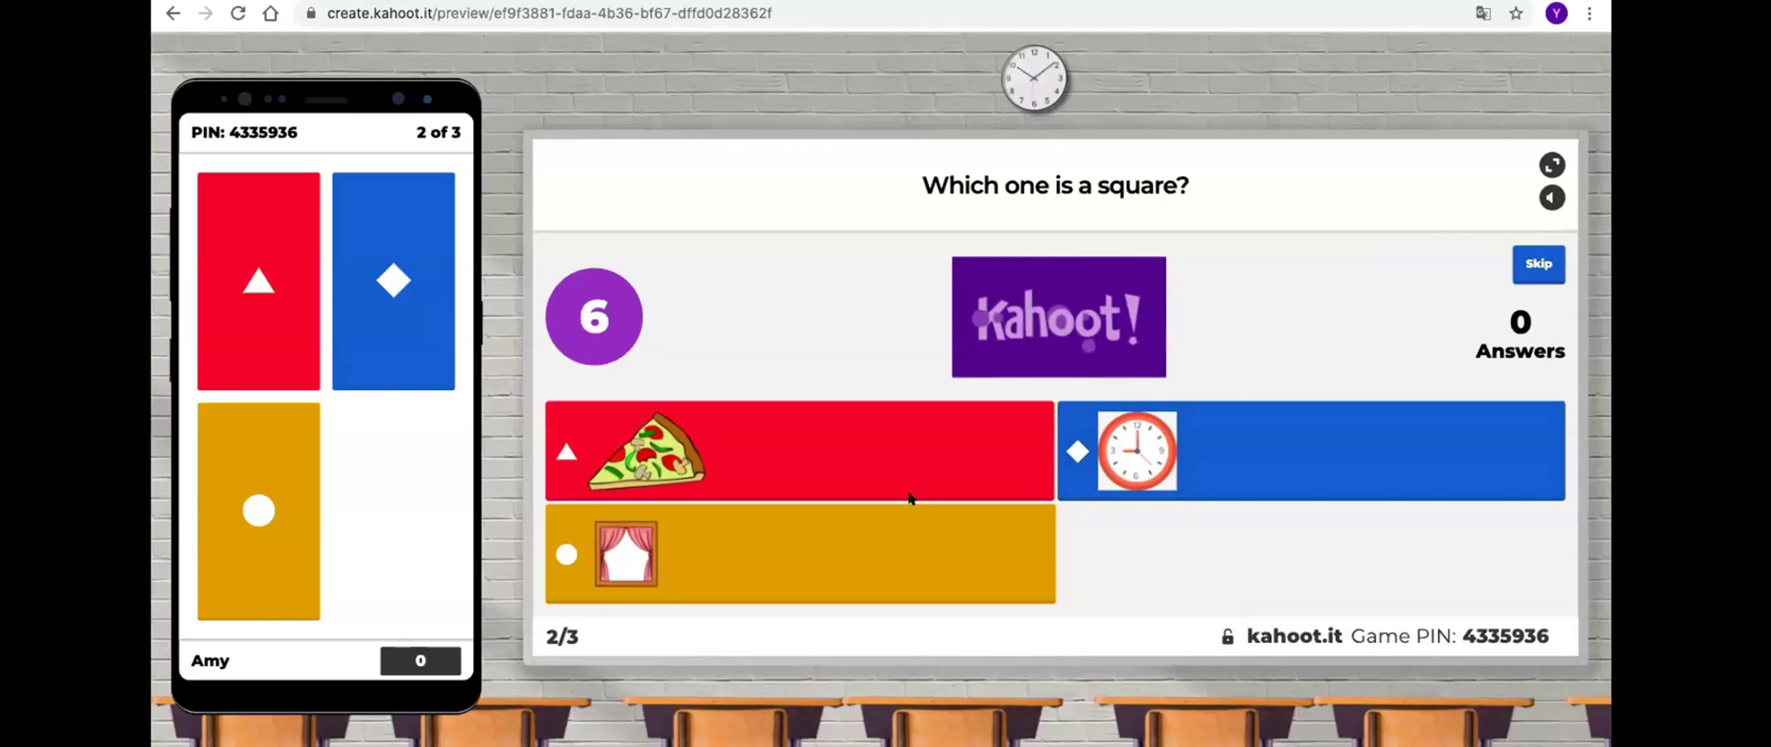
{"action": "left_click", "coordinate": [398, 337]}
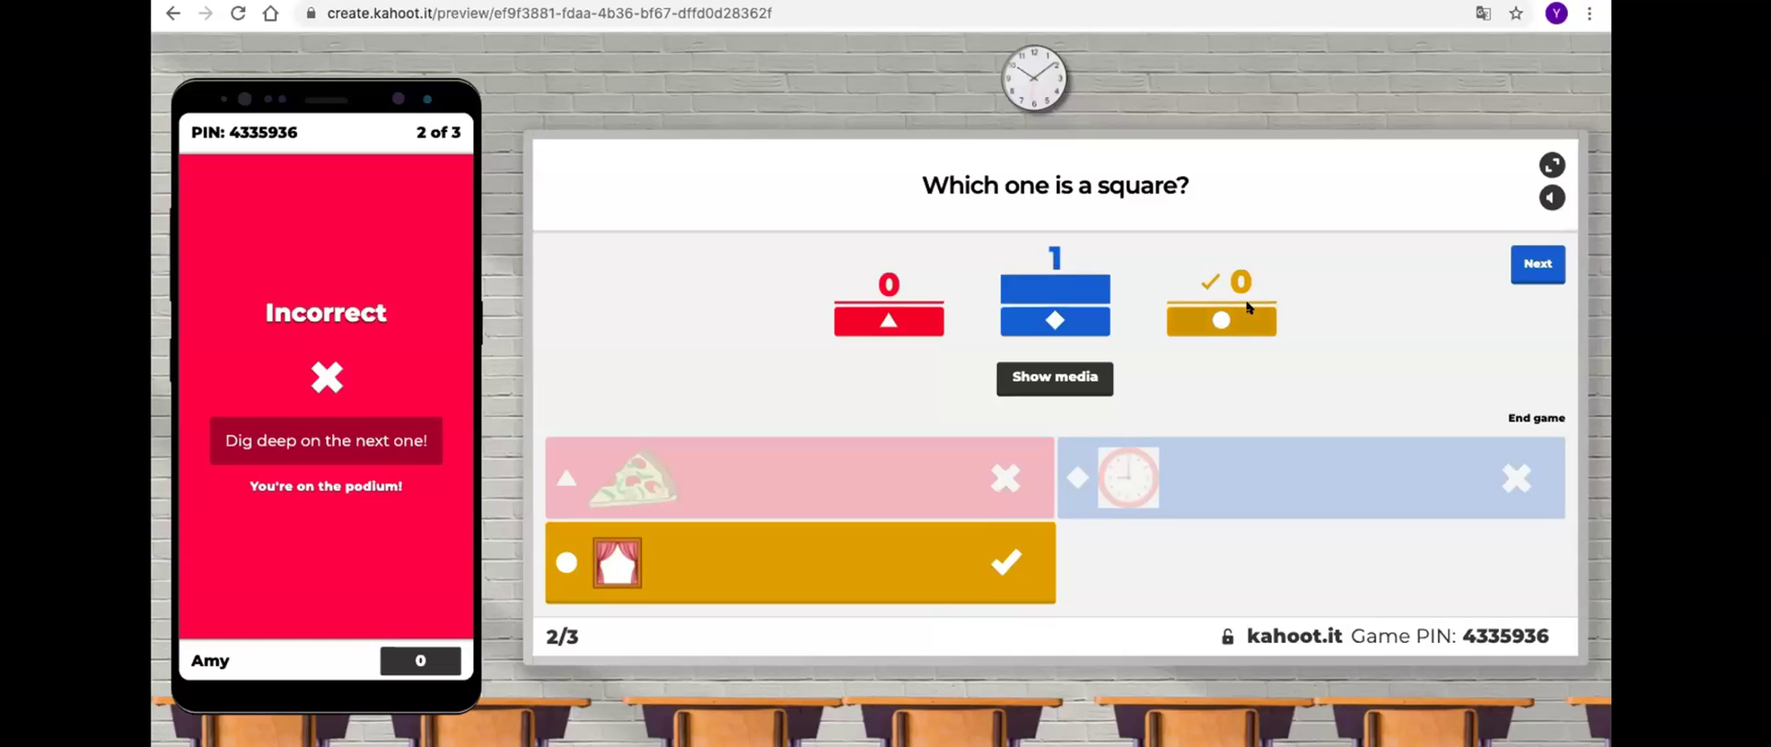
{"action": "left_click", "coordinate": [1540, 265]}
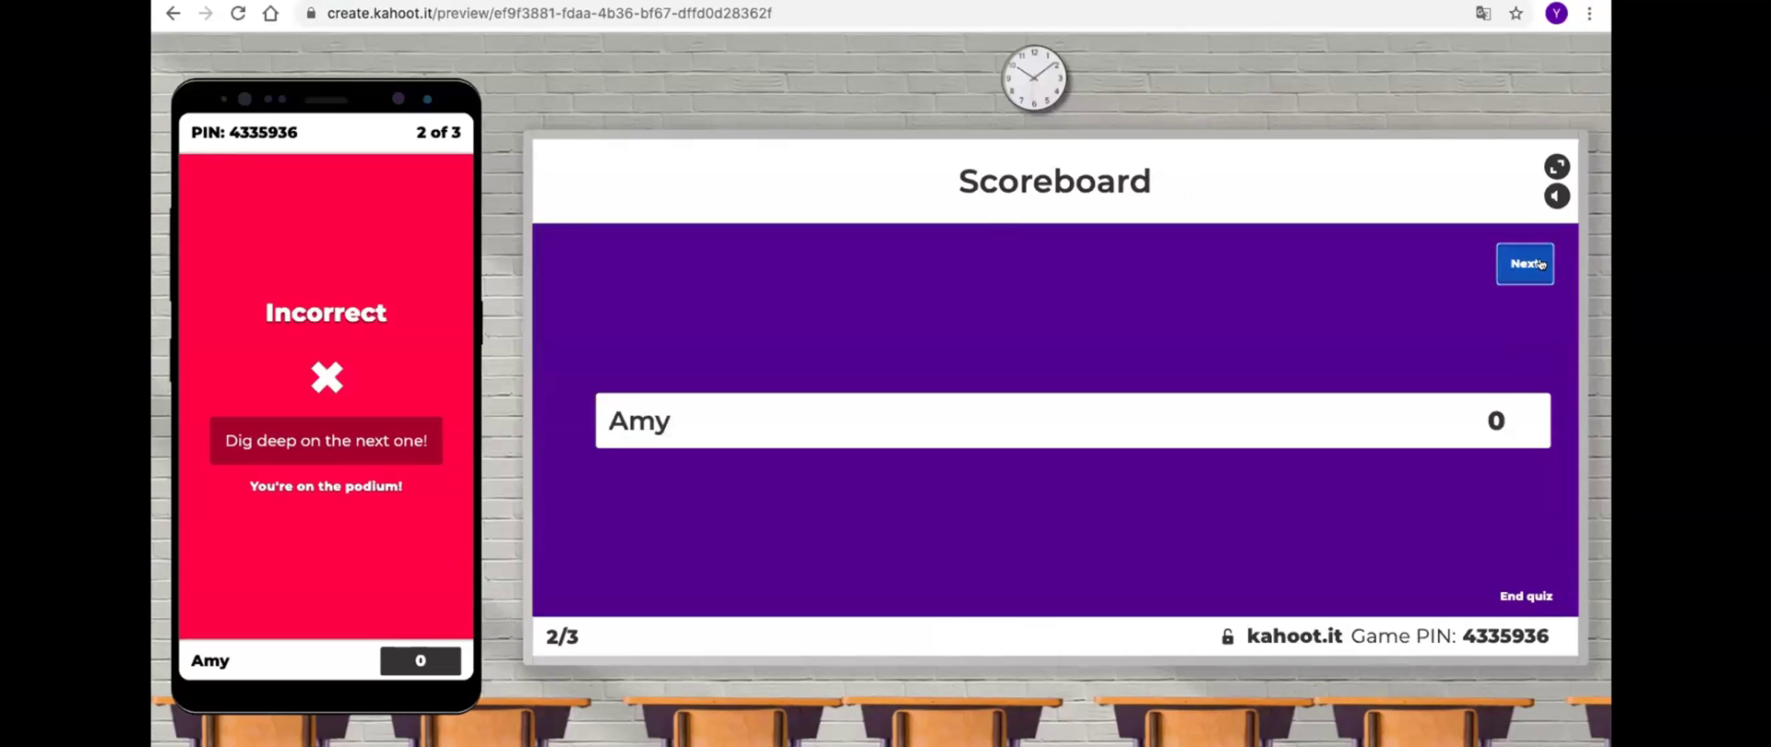
Advance to the third question, answer True on the simulated phone, and continue past its results to the final standings
{"action": "left_click", "coordinate": [1539, 264]}
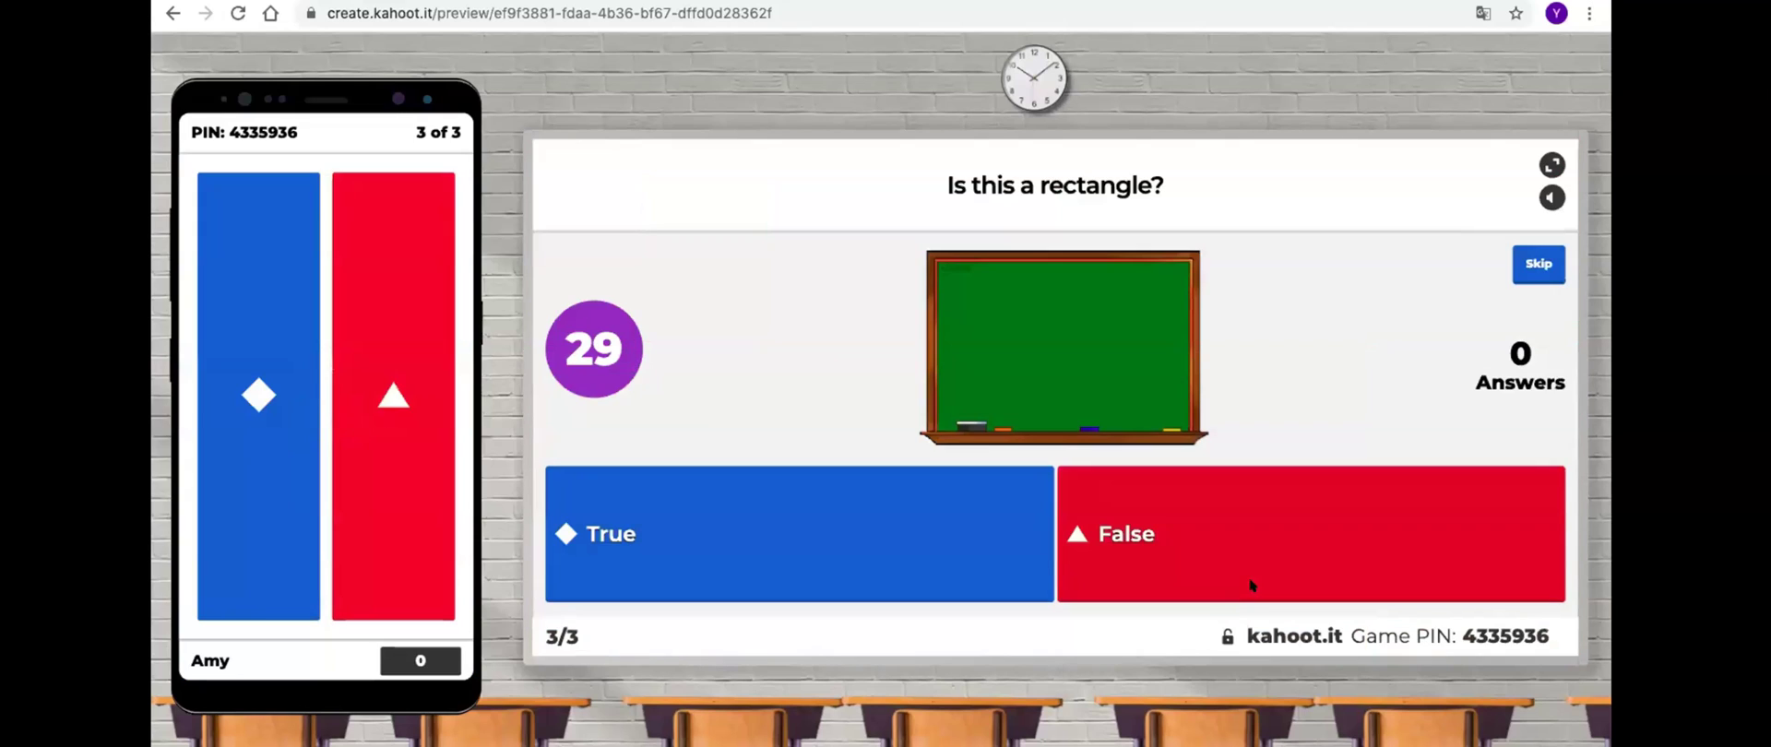
{"action": "left_click", "coordinate": [246, 495]}
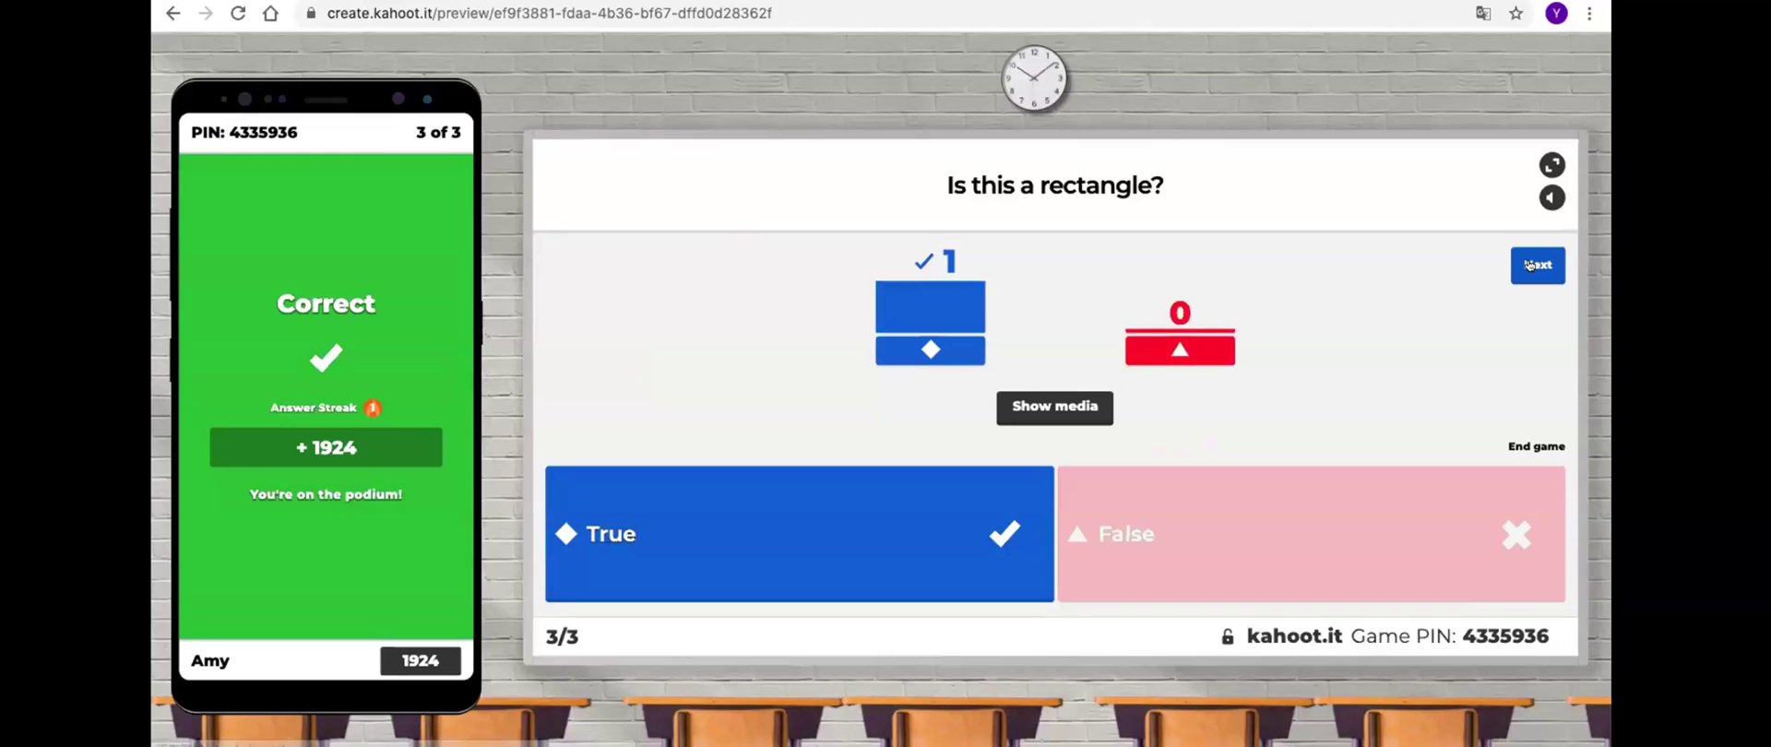
{"action": "left_click", "coordinate": [1529, 267]}
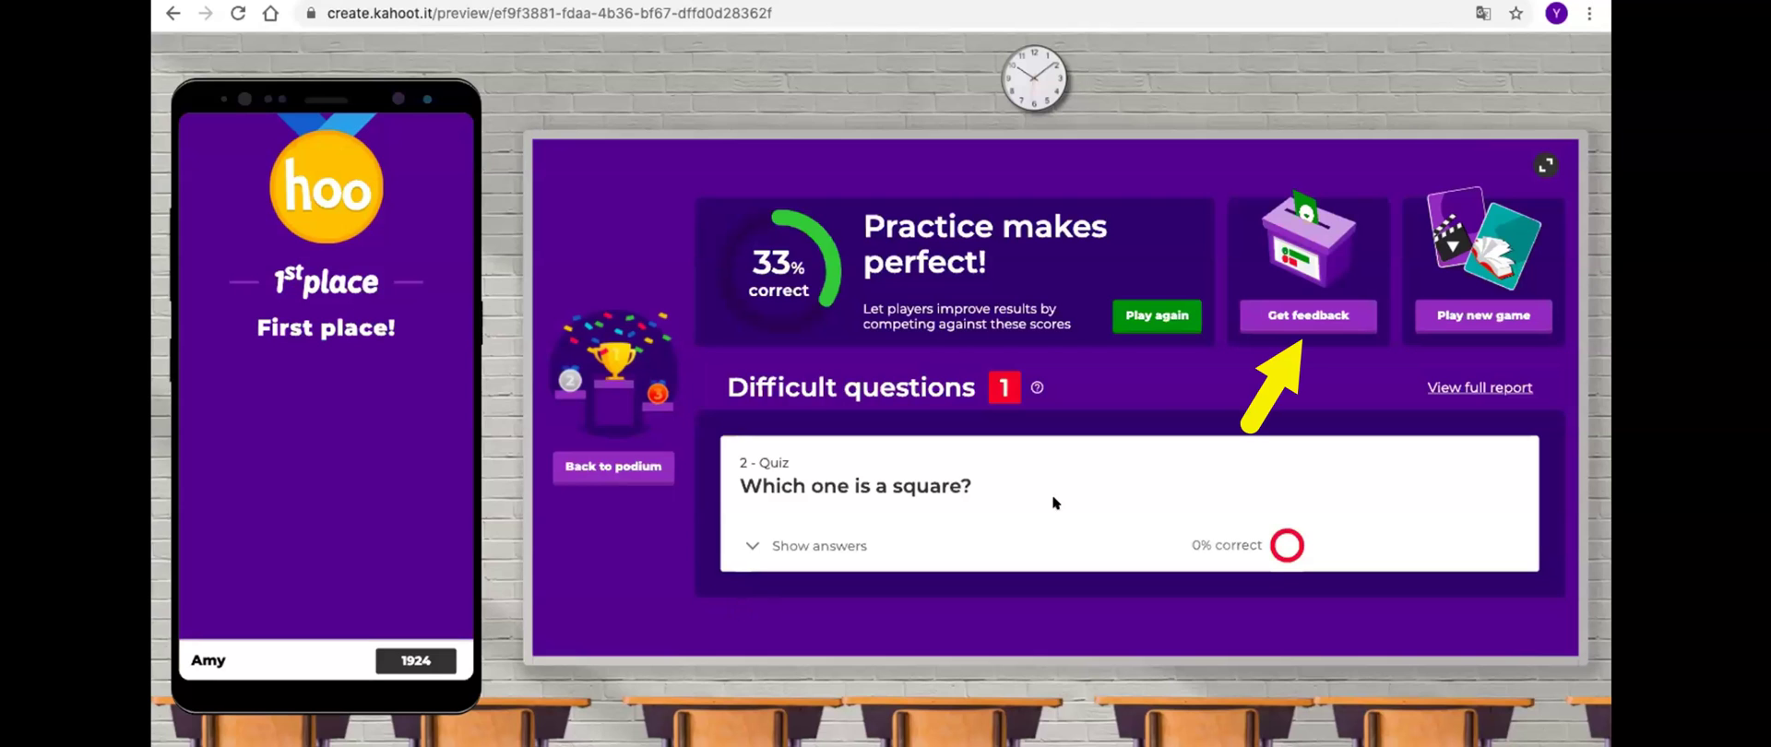
Request player feedback on the finished game and open its full report
{"action": "left_click", "coordinate": [1287, 323]}
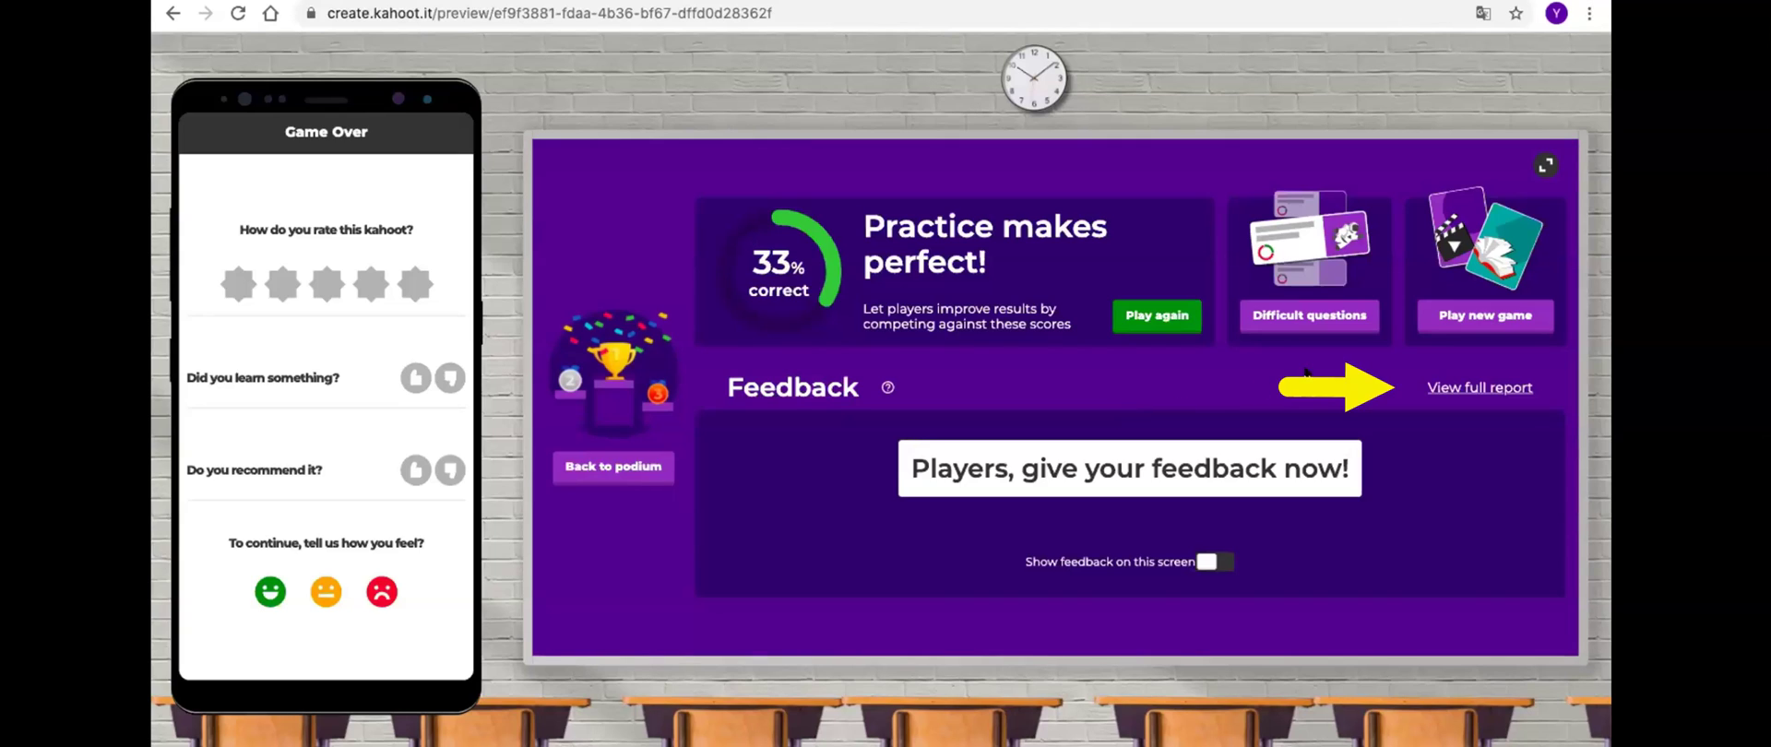
{"action": "left_click", "coordinate": [1464, 388]}
{"action": "left_click", "coordinate": [1127, 460]}
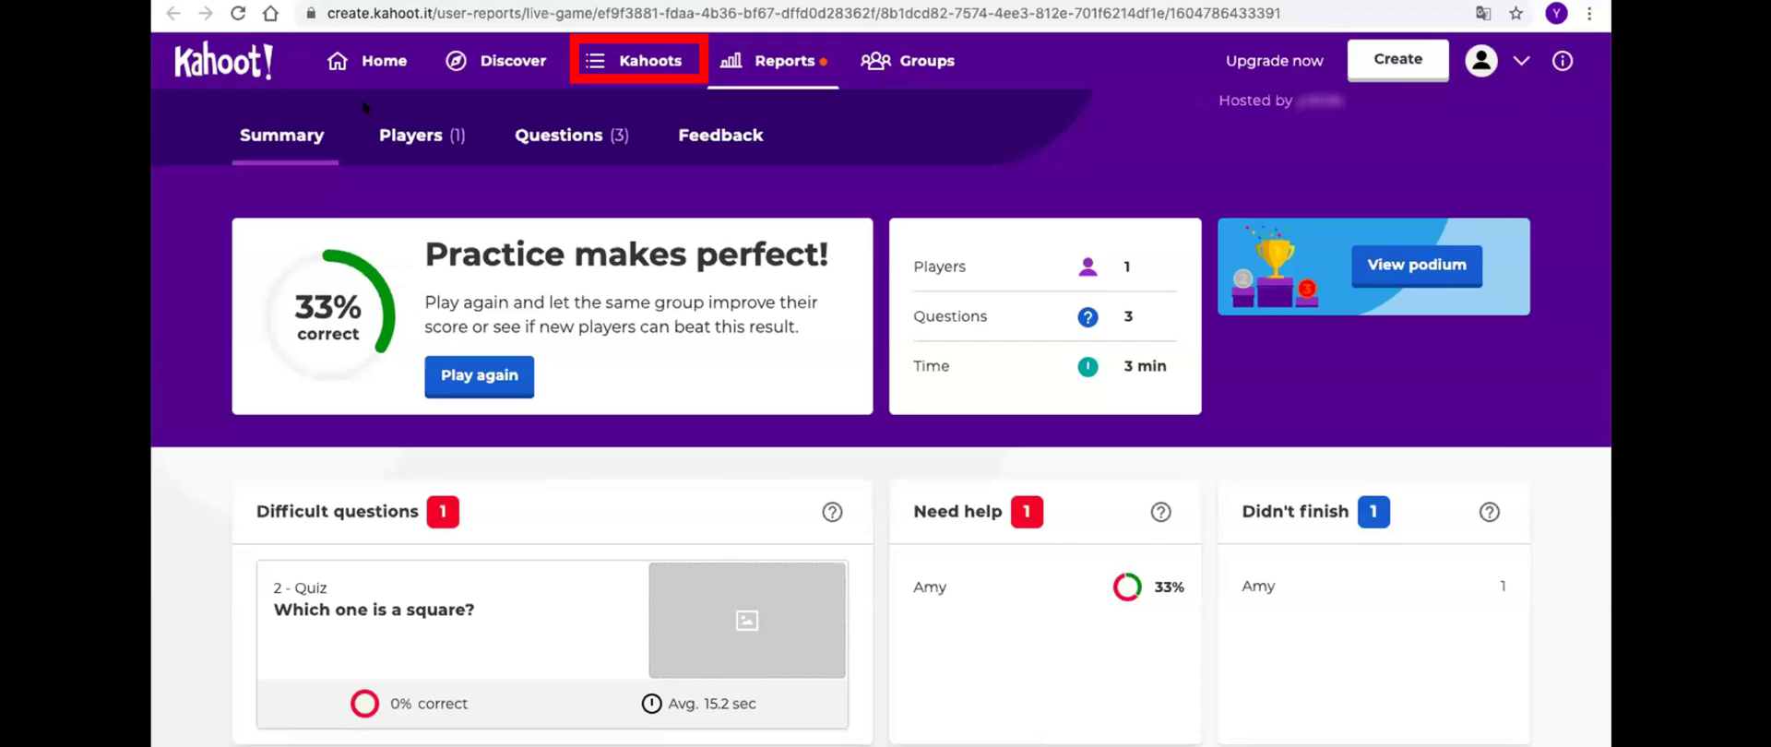
Leave the game report and open the My Kahoots list containing the Basic Shapes Quiz
{"action": "left_click", "coordinate": [653, 61]}
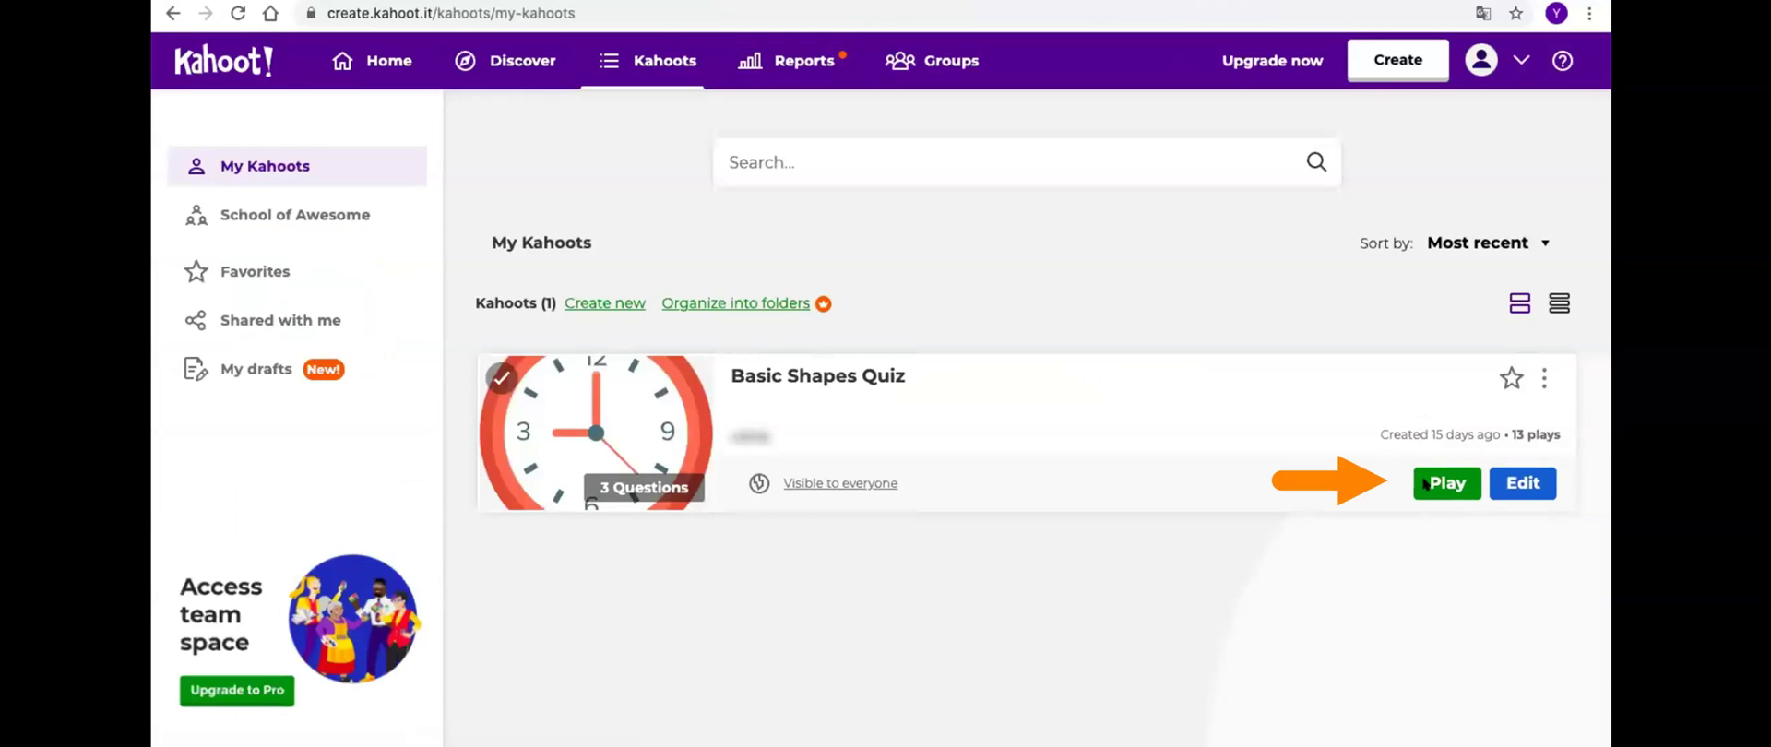